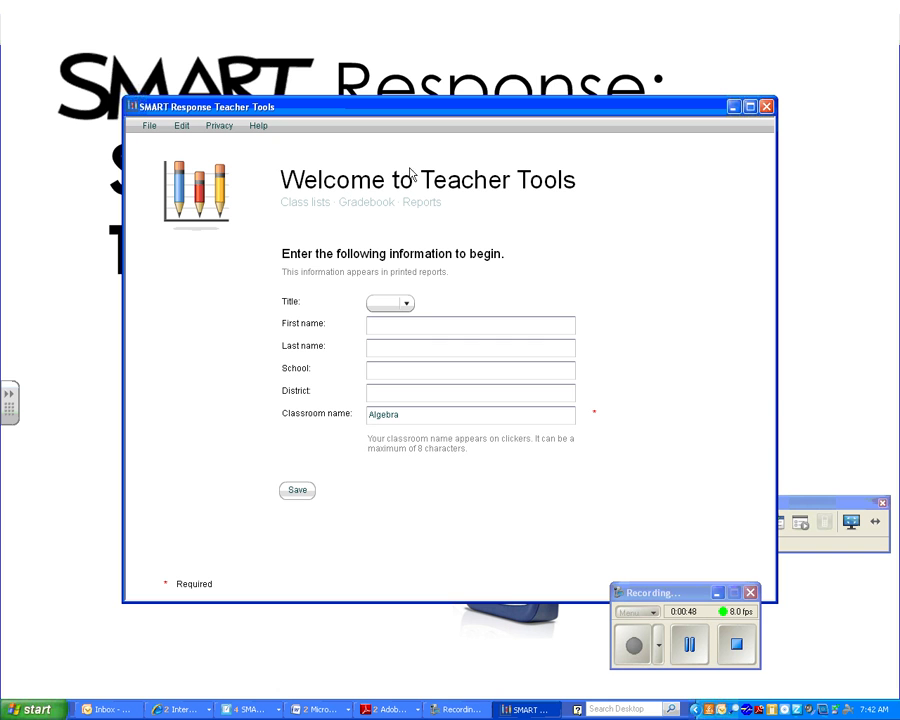
- Choose title Mrs., enter the teacher's first and last name and school HOMS, leaving District blank
click(404, 303)
click(391, 366)
click(393, 325)
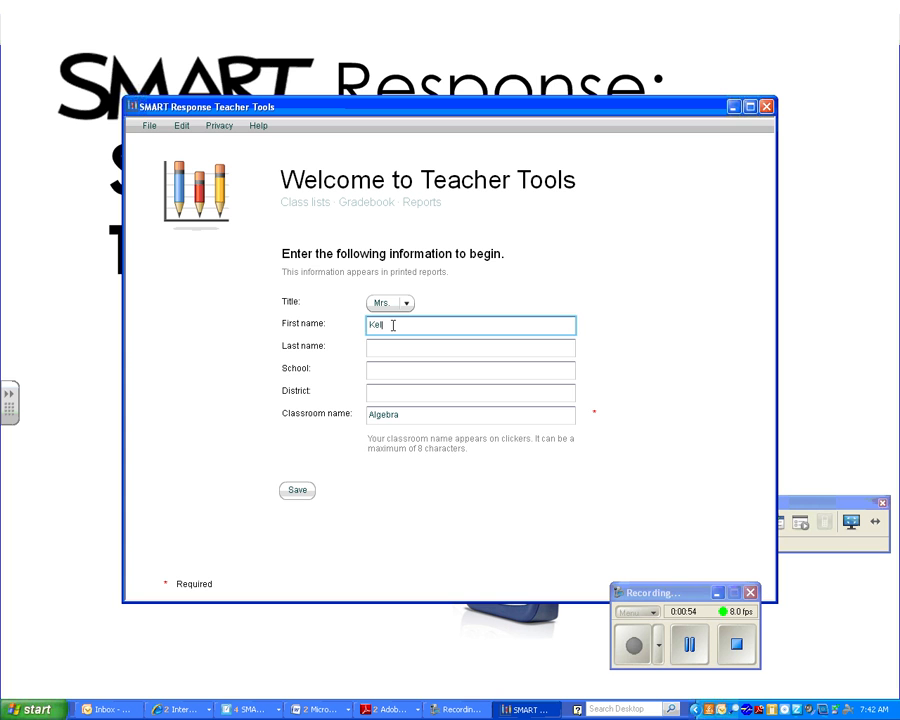
key(Tab)
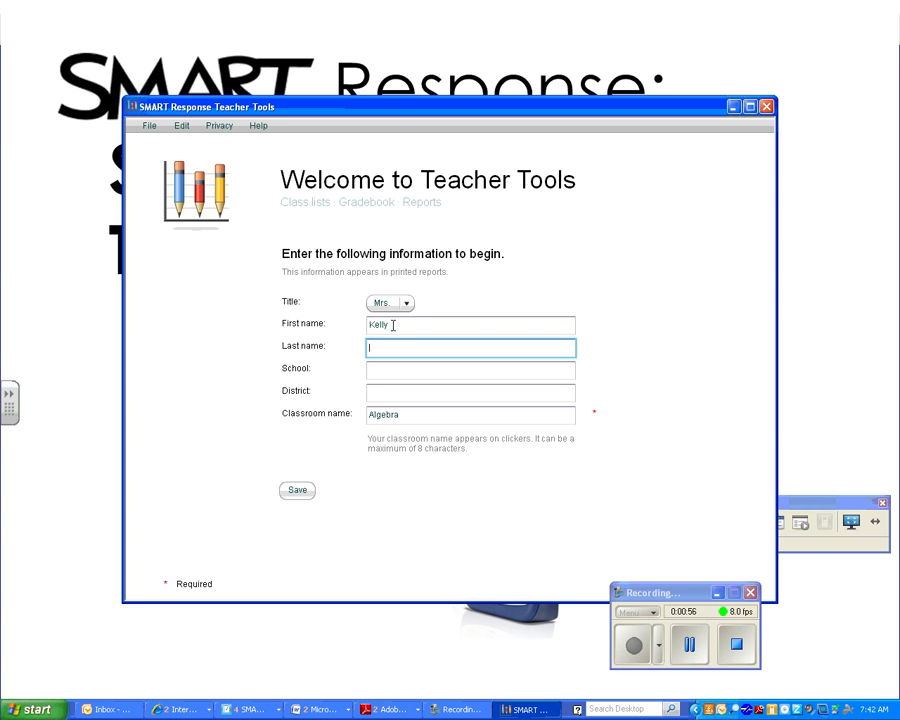
key(Tab)
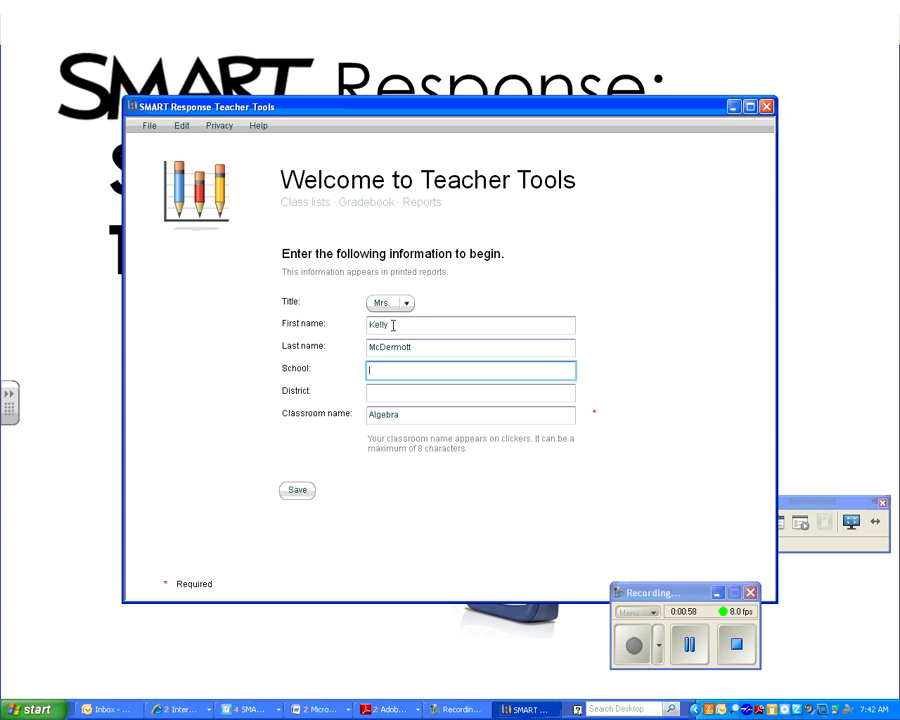
text(HOMS)
key(Tab)
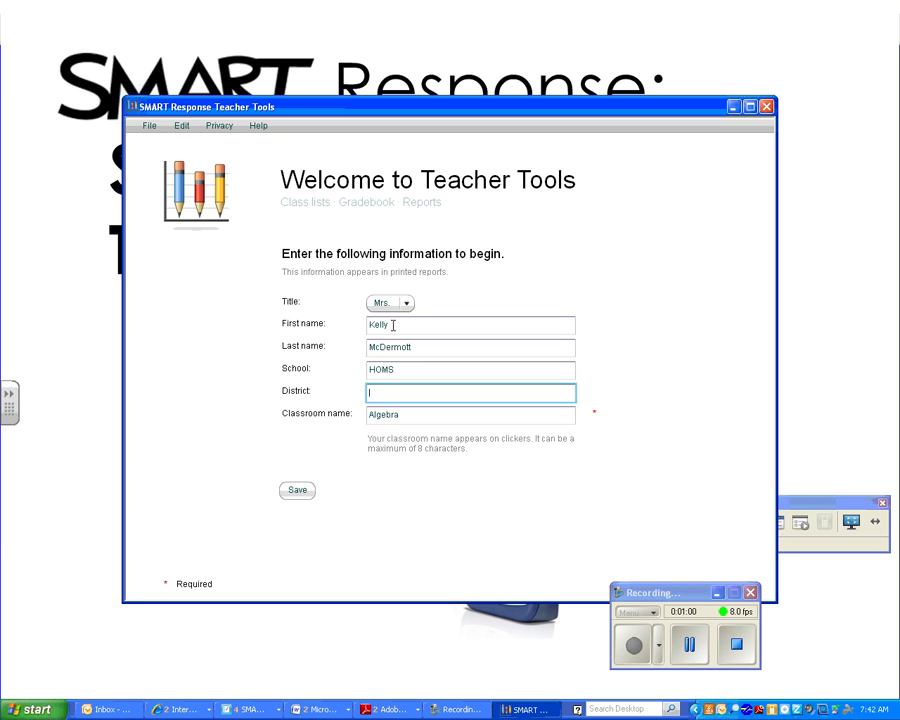
key(Tab)
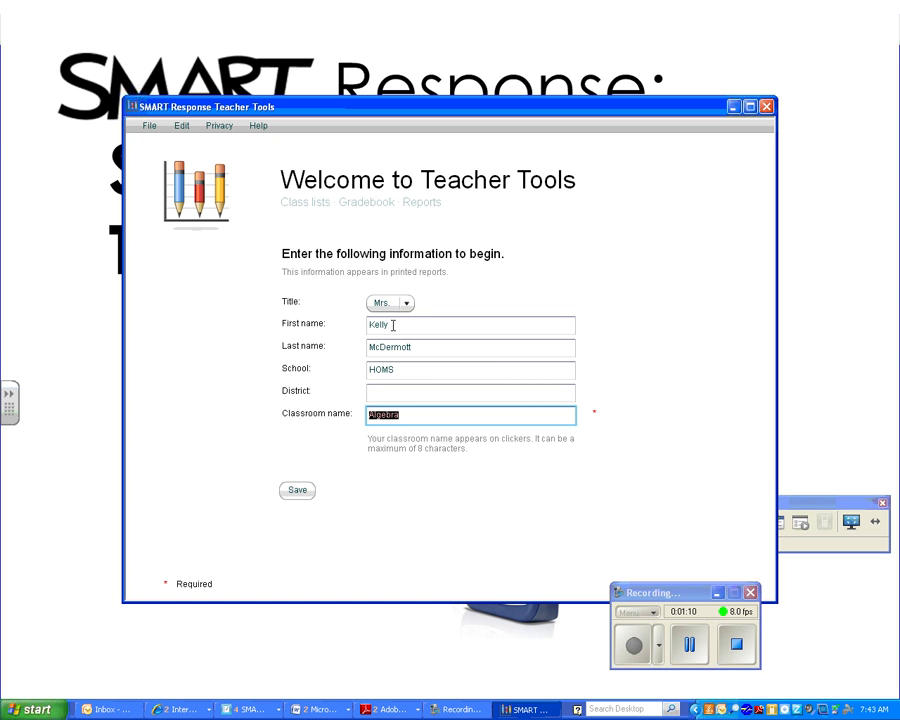
- Replace the default classroom name Algebra with the teacher's shortened surname
key(BackSpace)
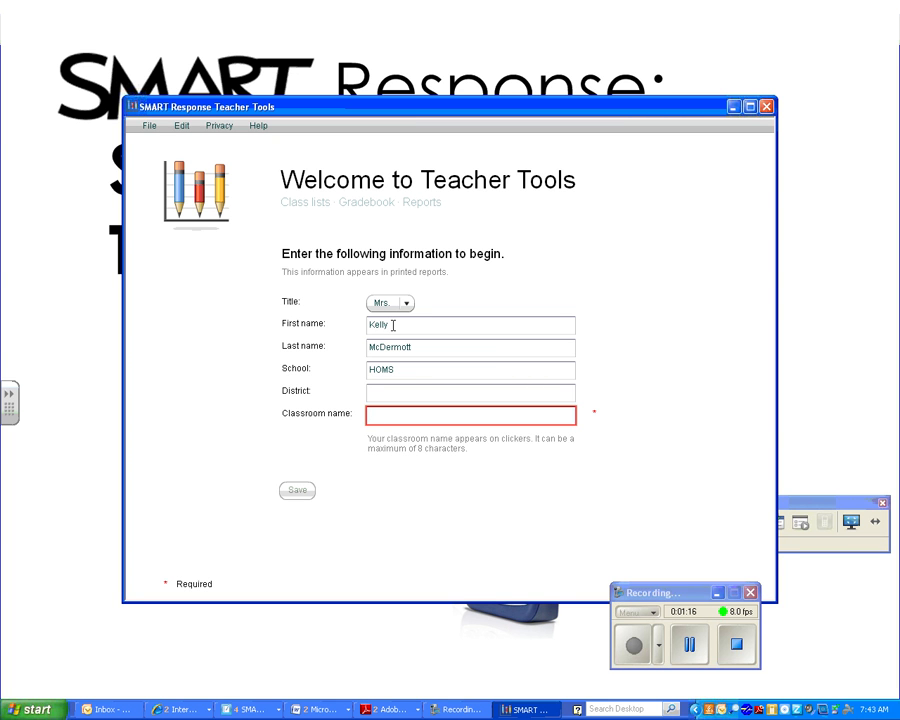
text(KMCdermo)
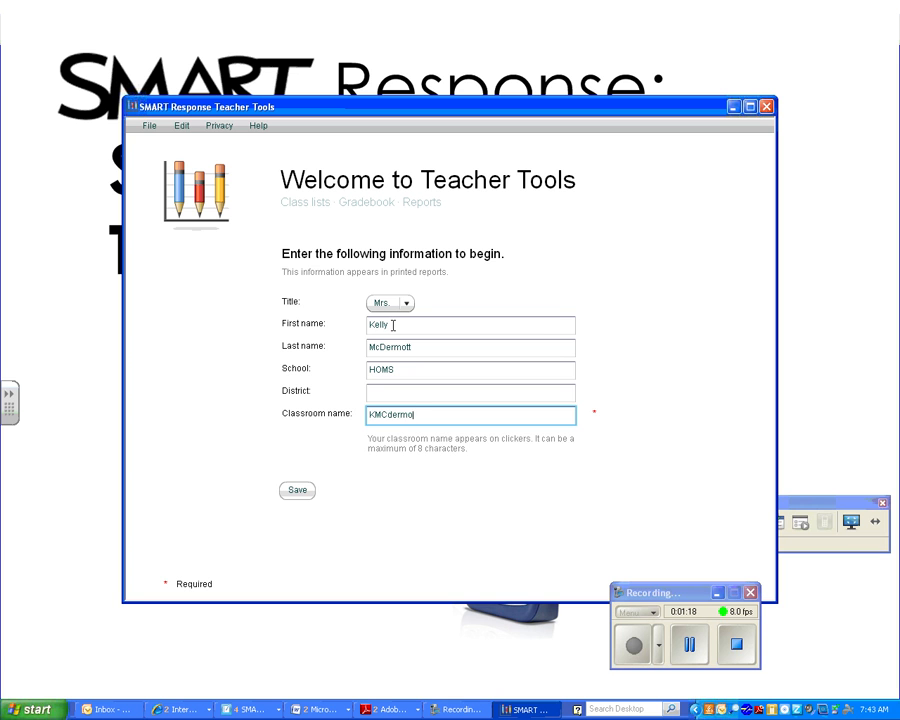
key(BackSpace)
key(BackSpace)
key(BackSpace)
key(BackSpace)
key(BackSpace)
key(BackSpace)
text(cDermo)
key(BackSpace)
key(BackSpace)
key(BackSpace)
key(BackSpace)
key(BackSpace)
key(BackSpace)
key(BackSpace)
key(BackSpace)
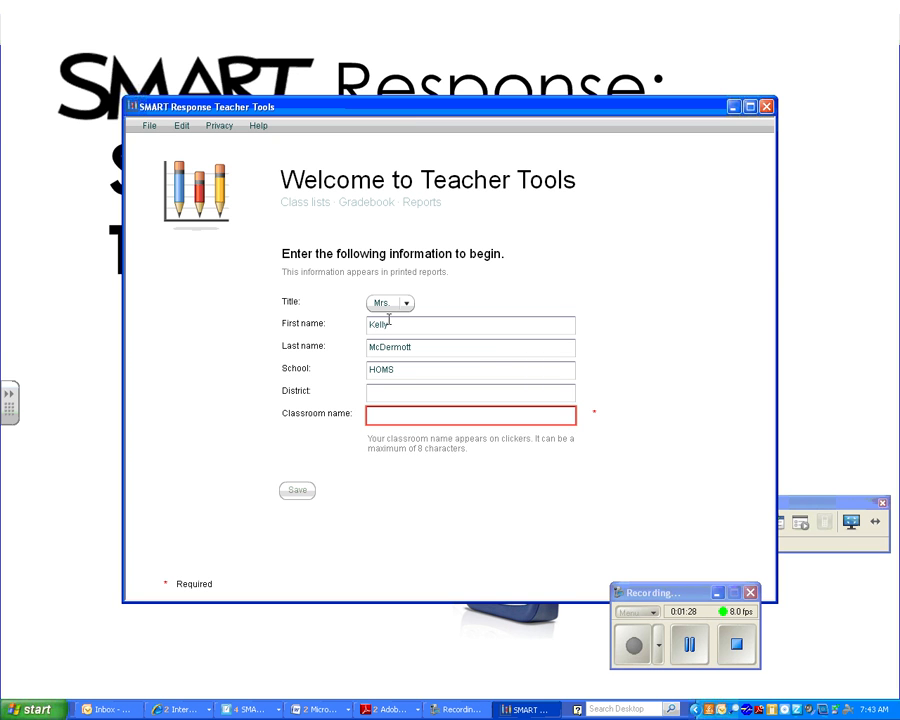
text(McDermot)
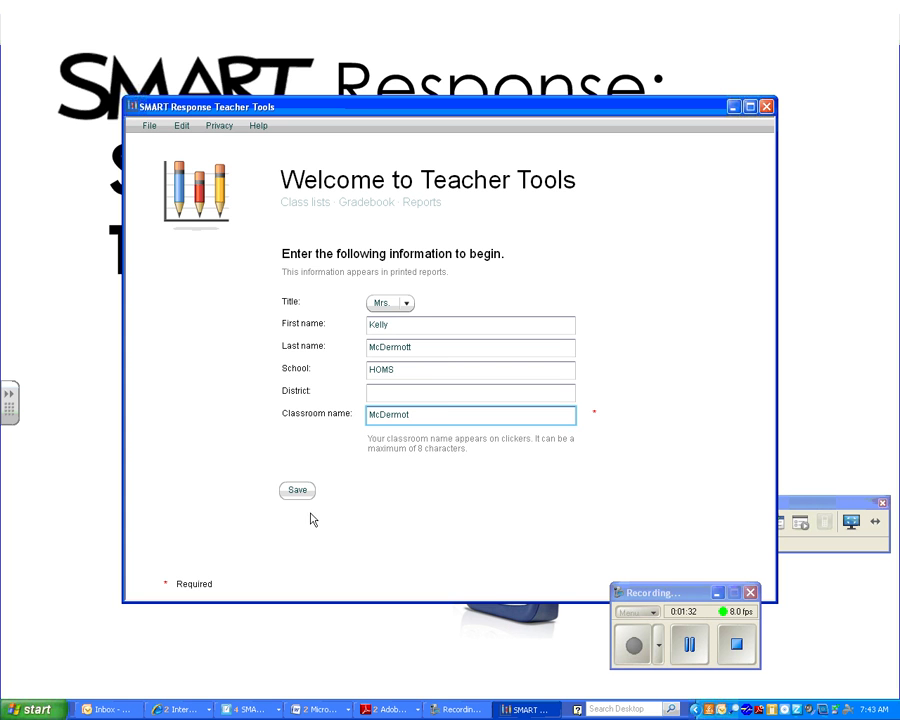
- Save the teacher file to the H: network drive in the Save As dialog
click(296, 491)
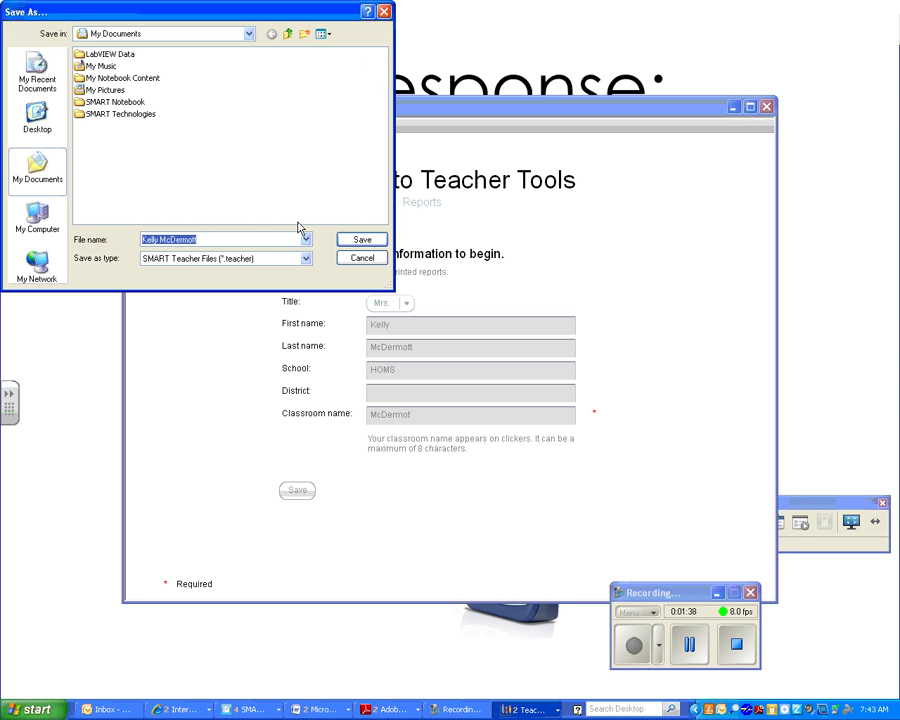
click(249, 33)
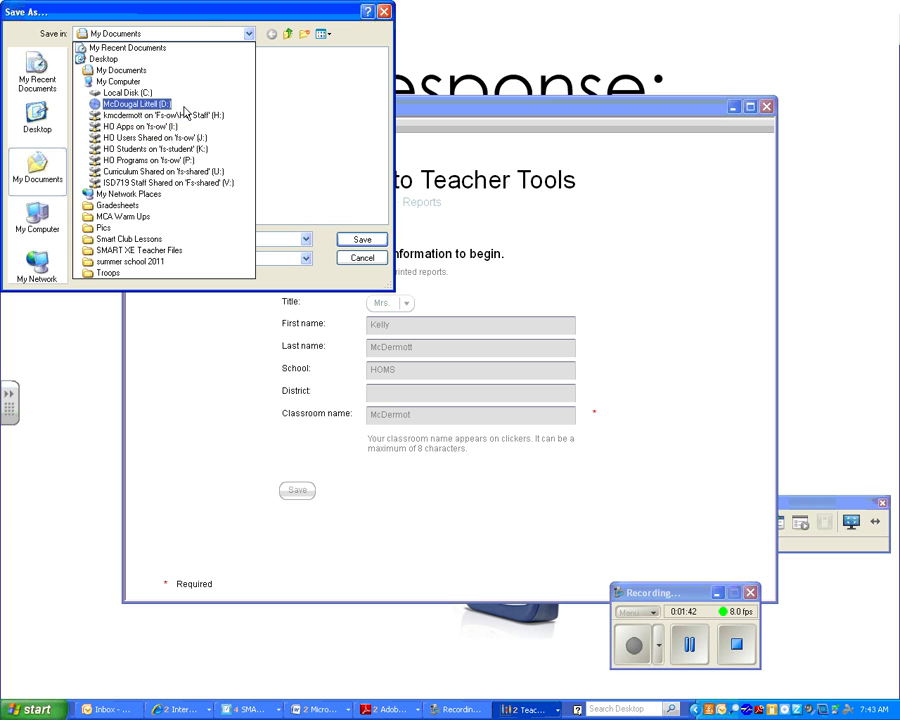
click(189, 115)
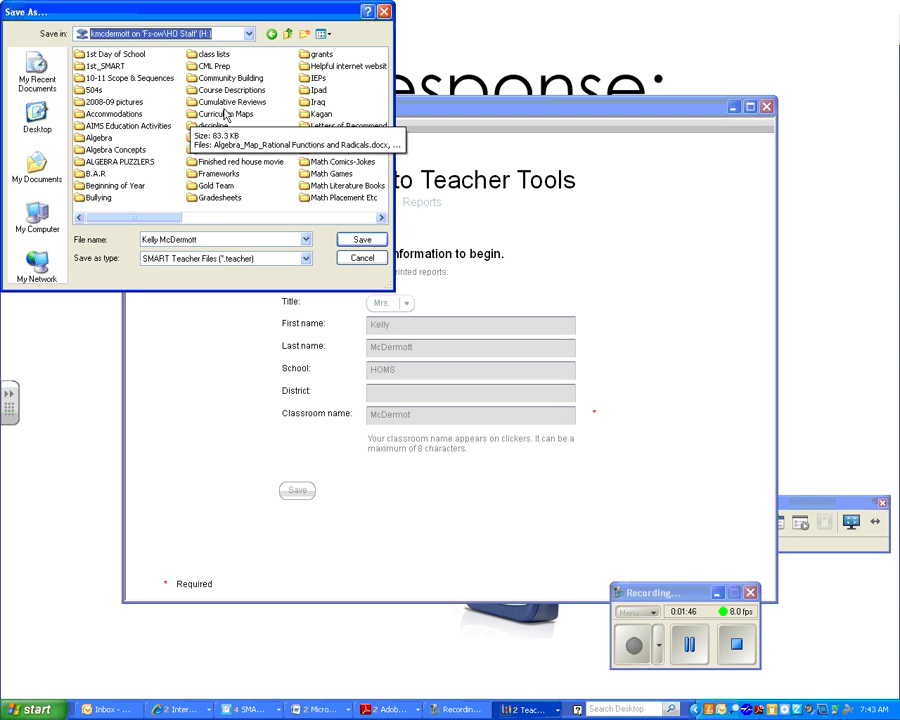
click(366, 240)
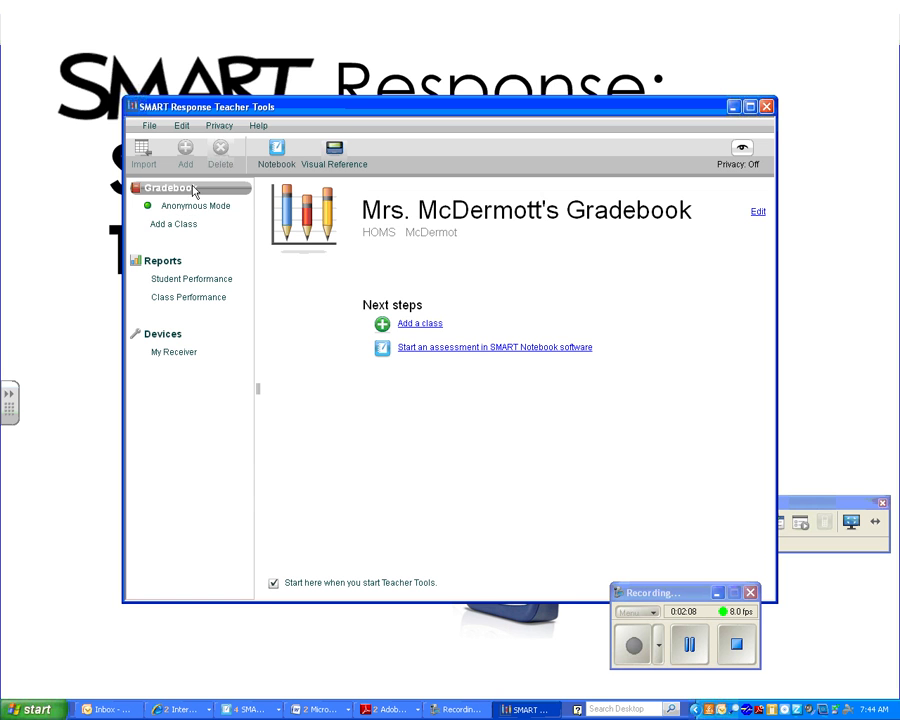
- Add class 'Algebra Hr 1' with period 1 and a 70% passing grade
click(188, 227)
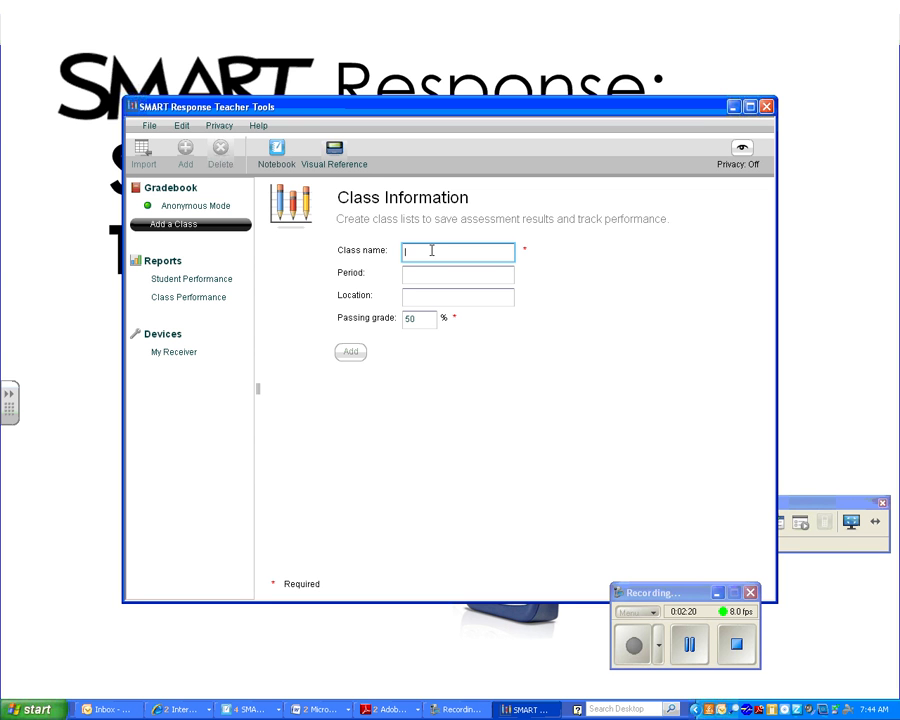
text(Algeb)
text(ra Hour)
key(BackSpace)
key(BackSpace)
key(BackSpace)
text(r 1)
click(442, 274)
text(12)
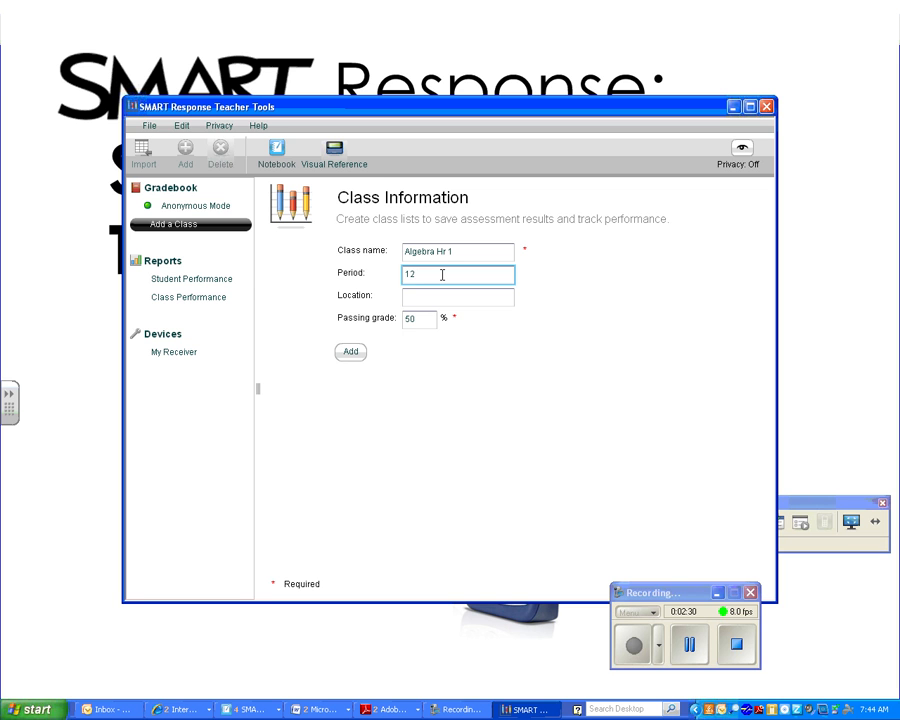
key(BackSpace)
click(422, 318)
key(BackSpace)
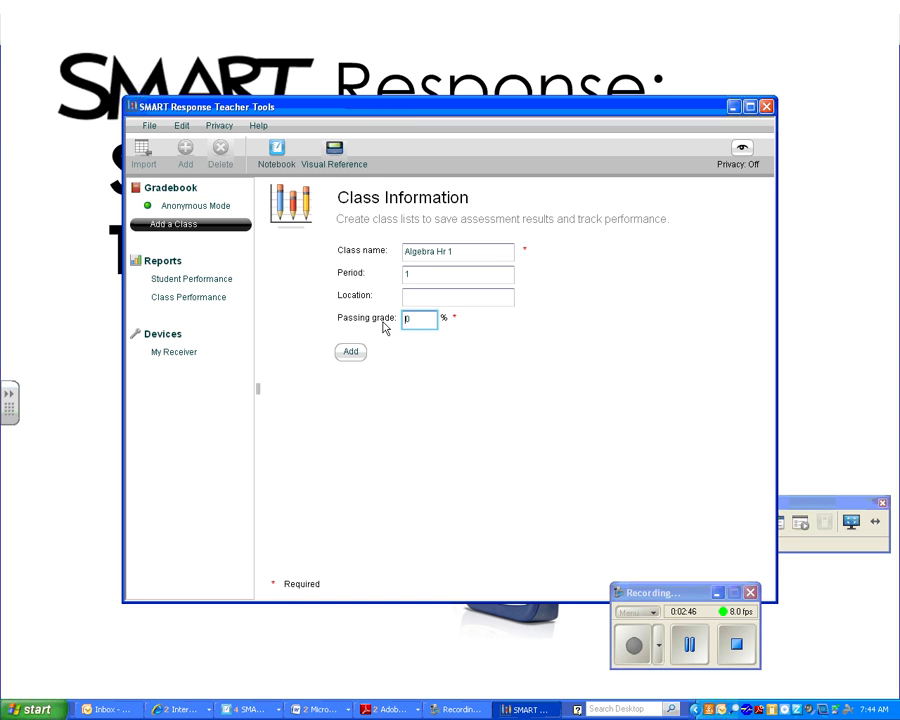
text(7)
click(350, 355)
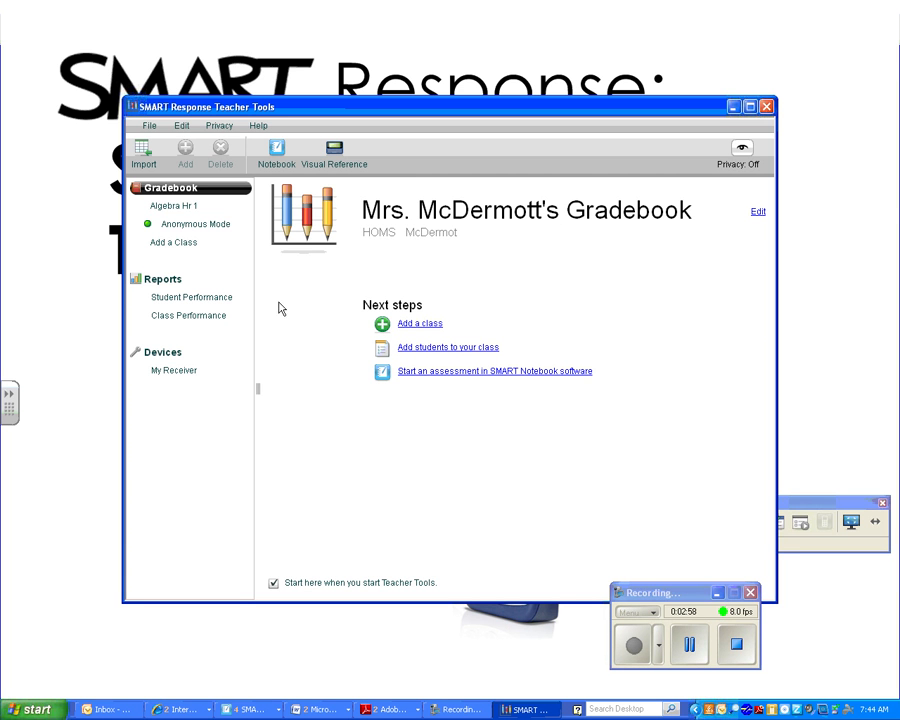
- Open the Algebra Hr 1 class page and launch the Add students import dialog
click(203, 211)
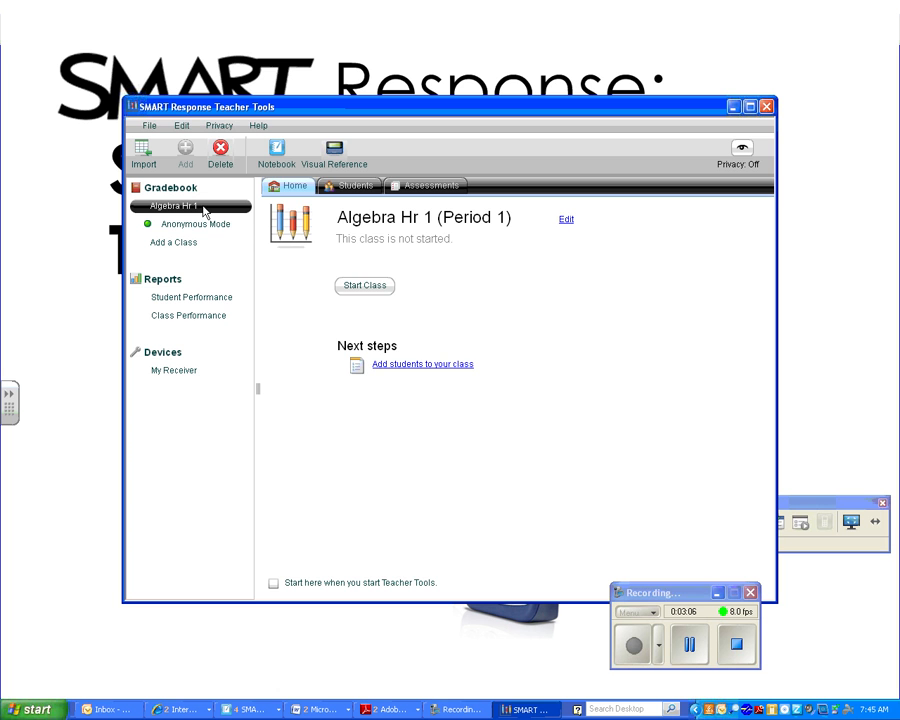
click(447, 372)
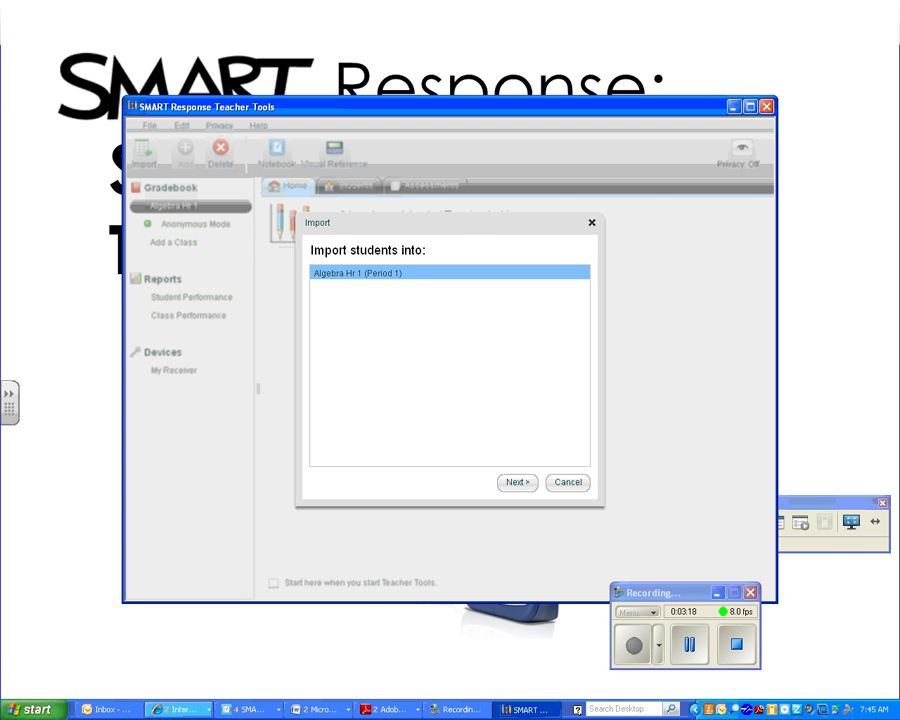
- In Skyward, go from the PT/Lunch class gradebook to the Class Roster report options
click(178, 709)
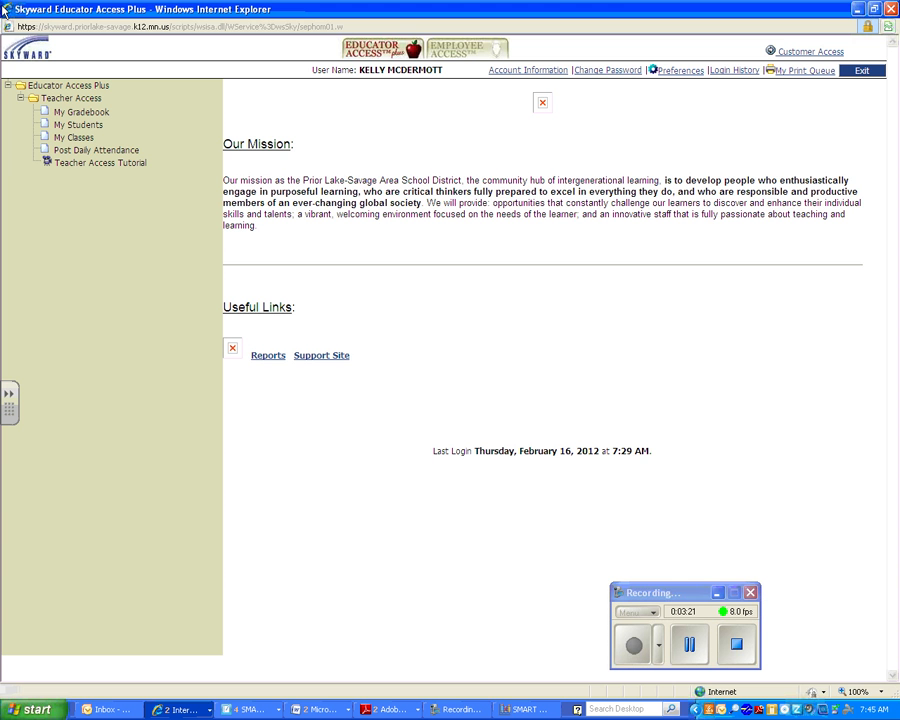
click(81, 112)
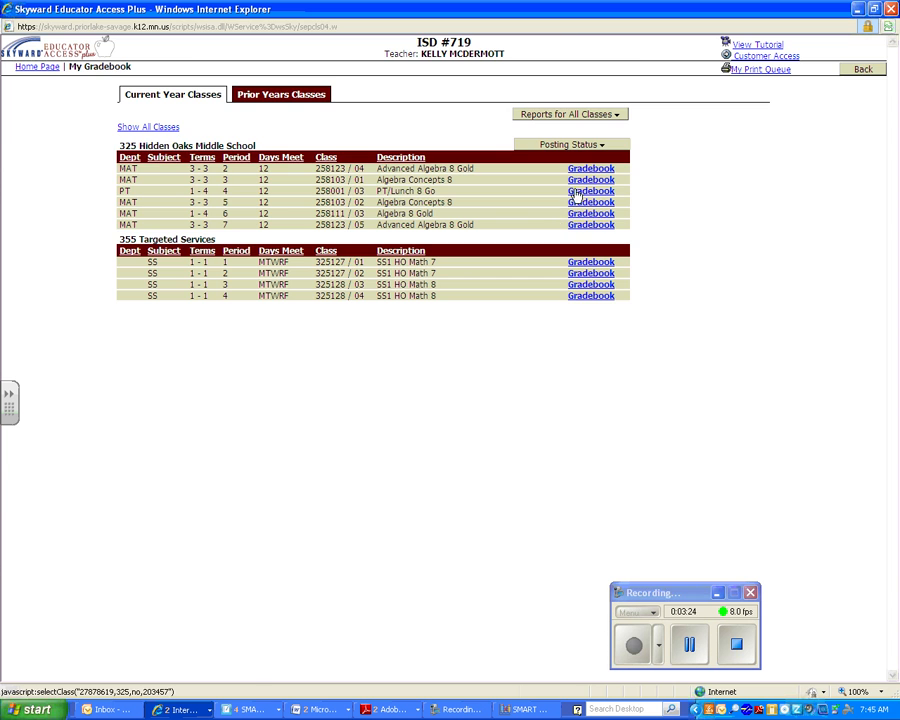
click(571, 196)
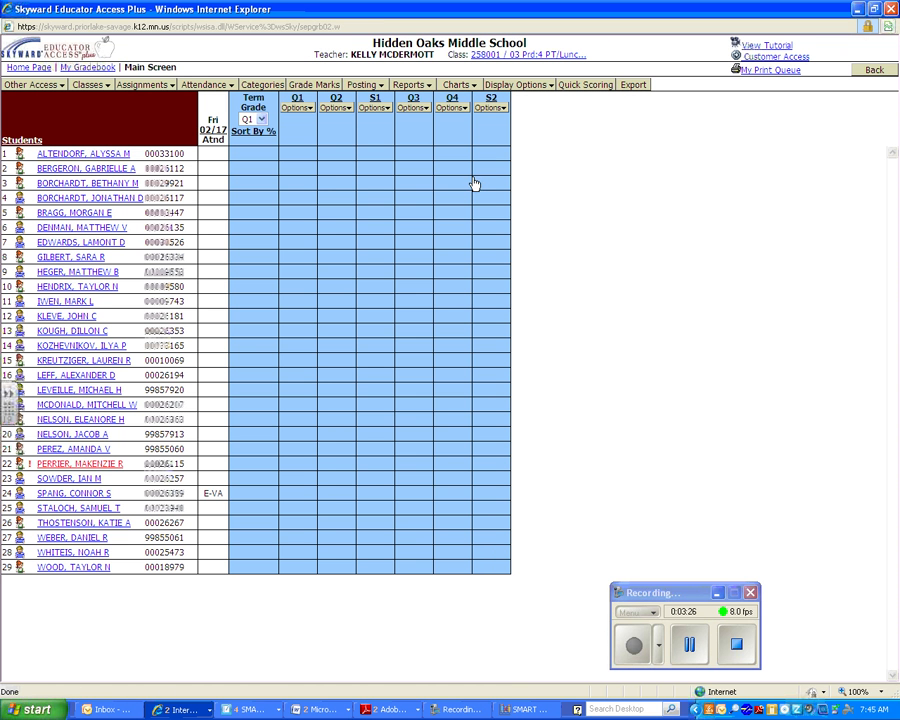
click(412, 86)
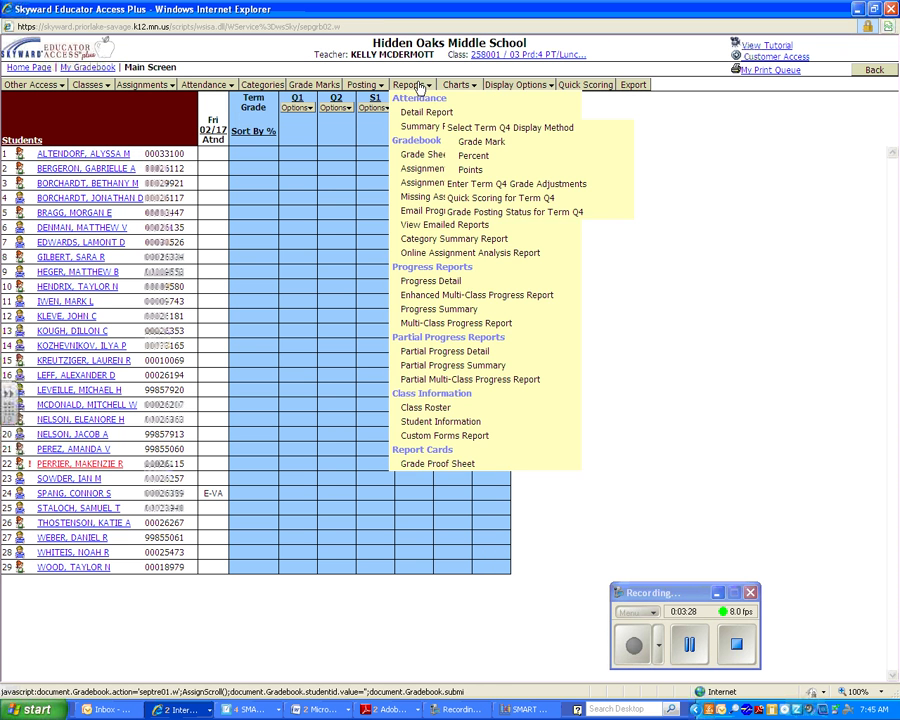
click(418, 88)
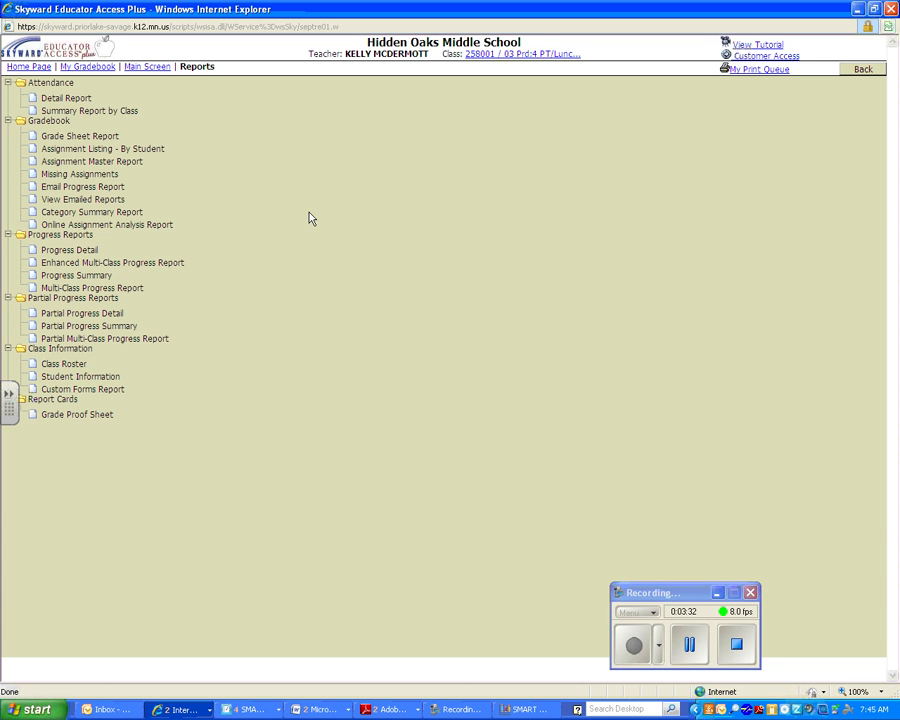
click(72, 368)
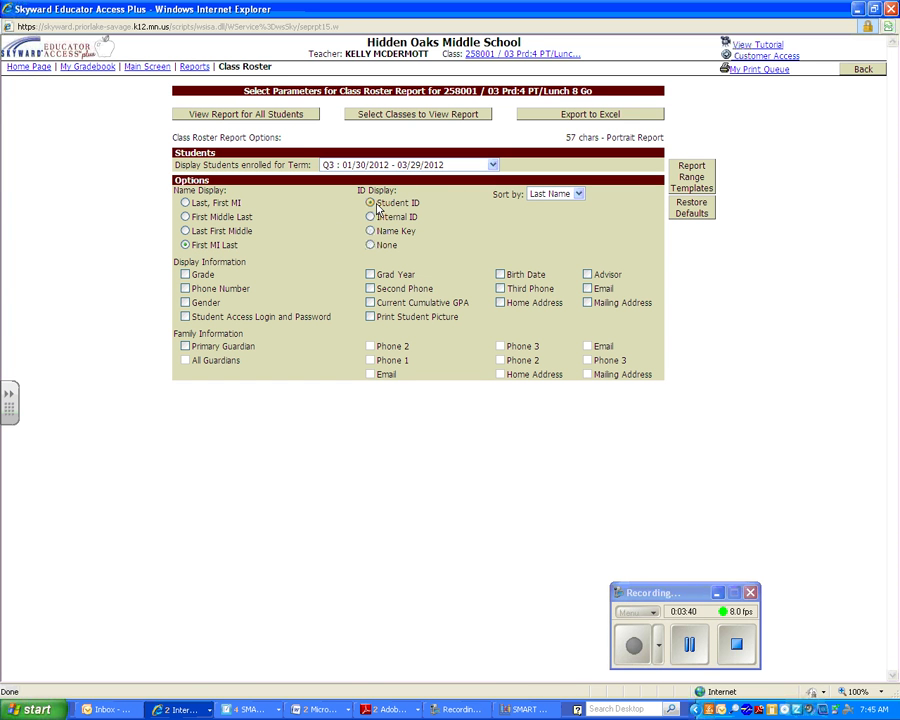
- Export the class roster to Excel and open the downloaded CSV
click(612, 116)
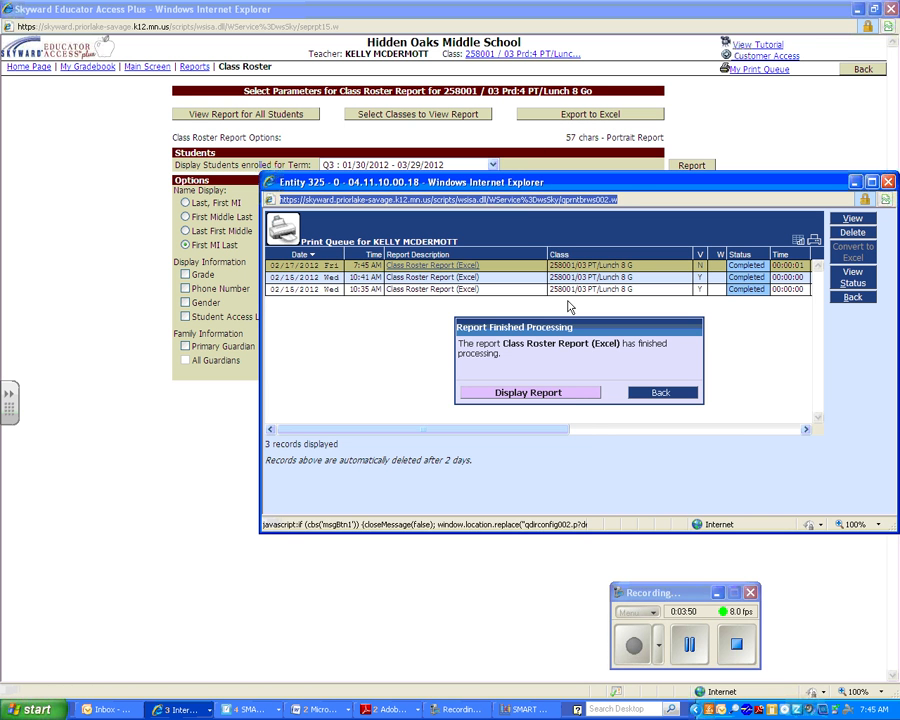
click(575, 393)
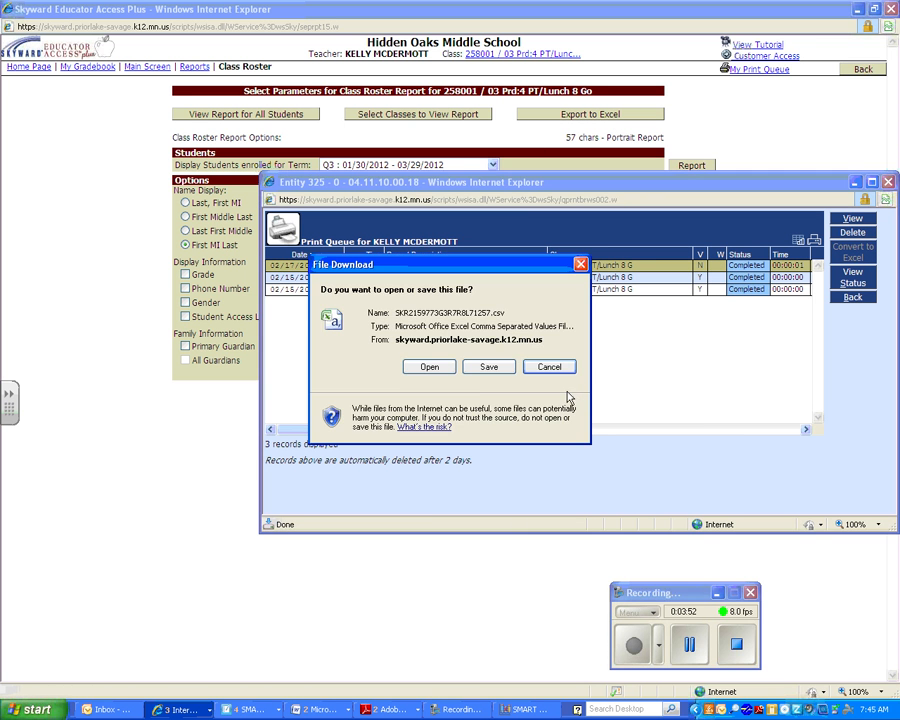
click(430, 367)
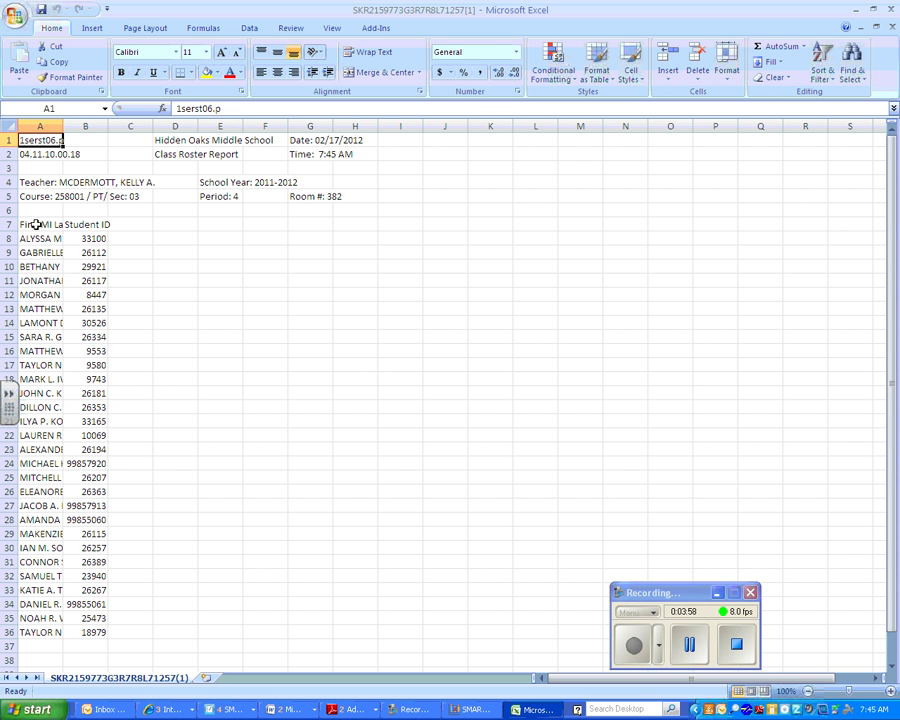
- Delete the six report header rows 1–6 from the roster sheet
click(6, 210)
drag(5, 154, 7, 140)
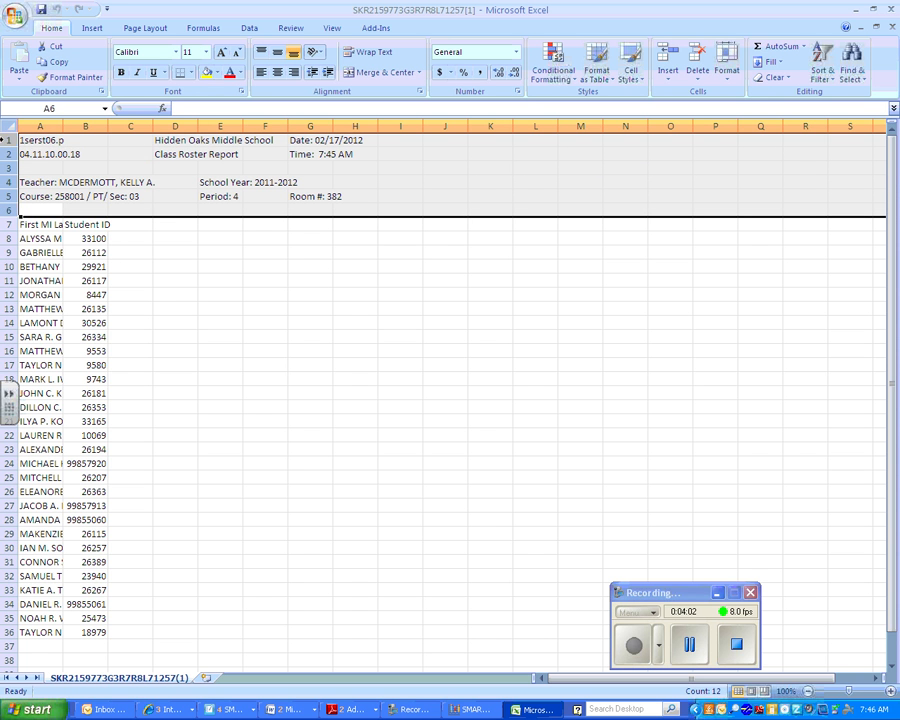
right_click(5, 182)
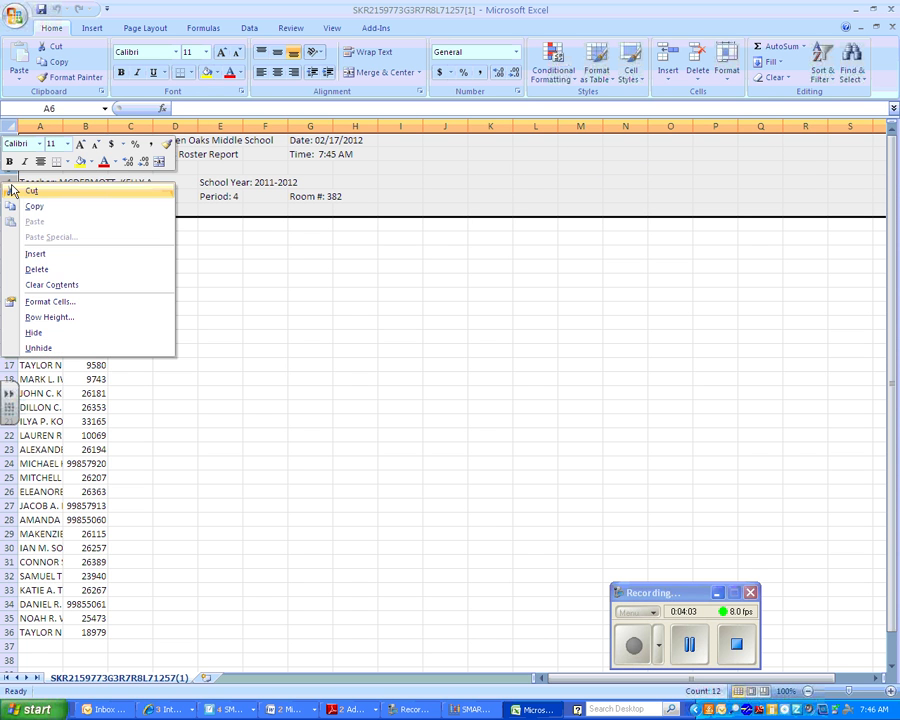
click(42, 269)
- Move the Student ID column into a new column A and label it 'ID Number'
click(37, 127)
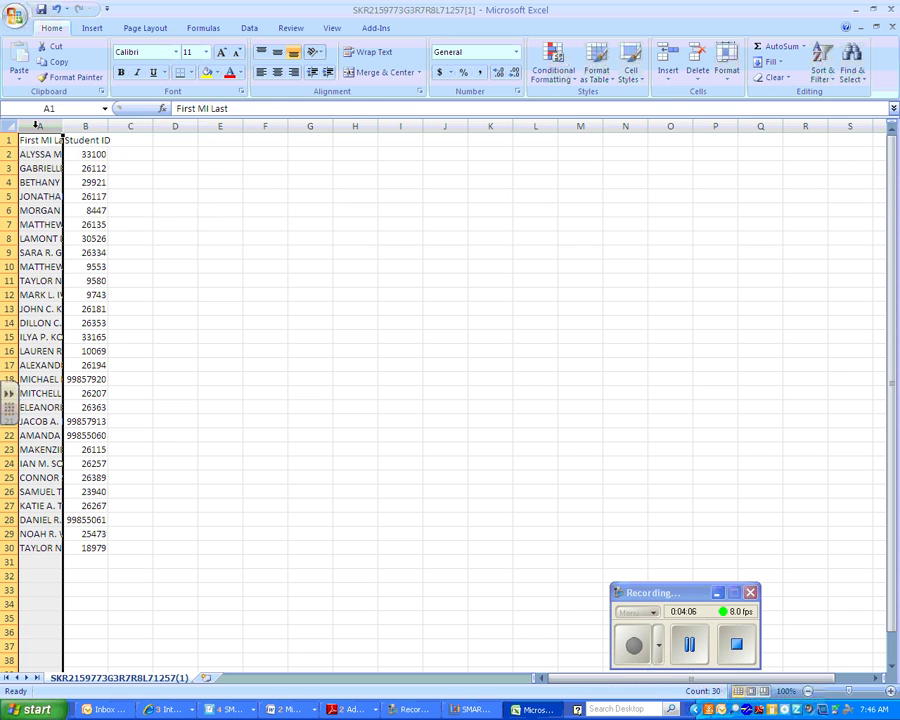
right_click(38, 127)
click(90, 201)
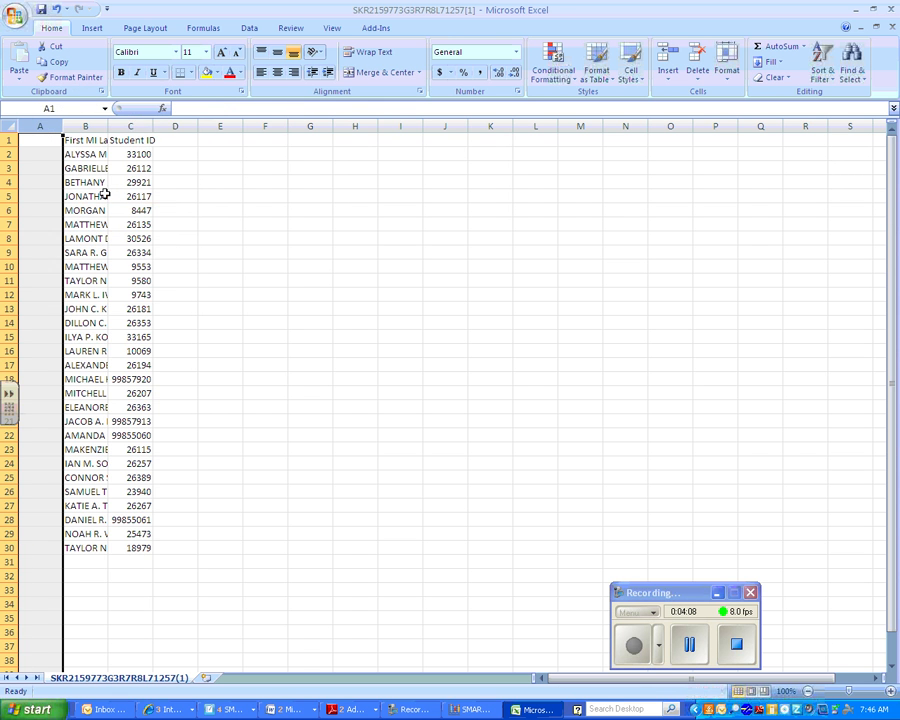
click(137, 126)
right_click(137, 126)
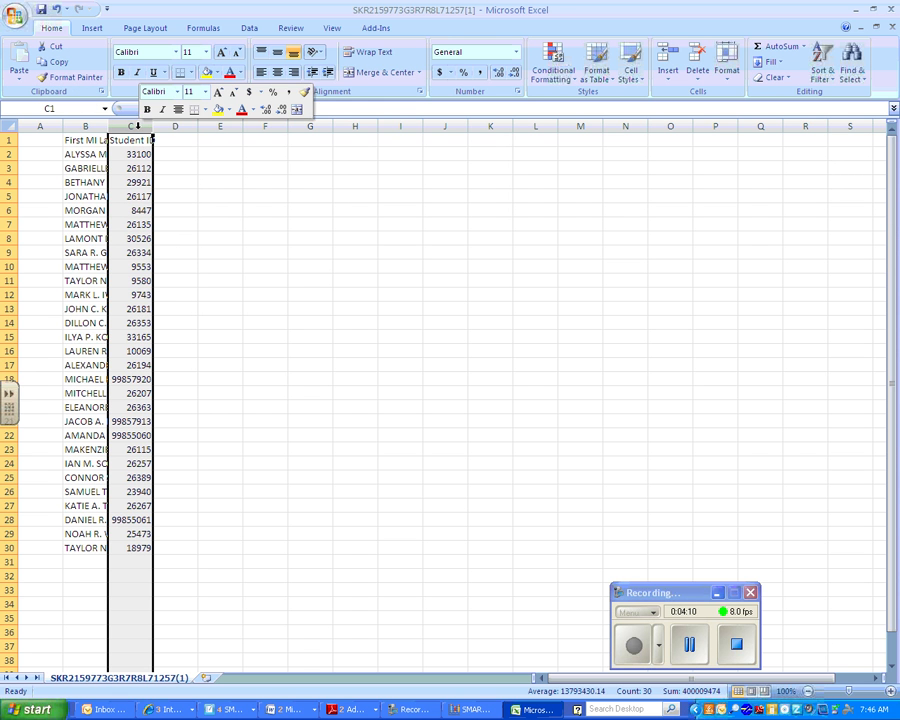
click(152, 138)
click(52, 127)
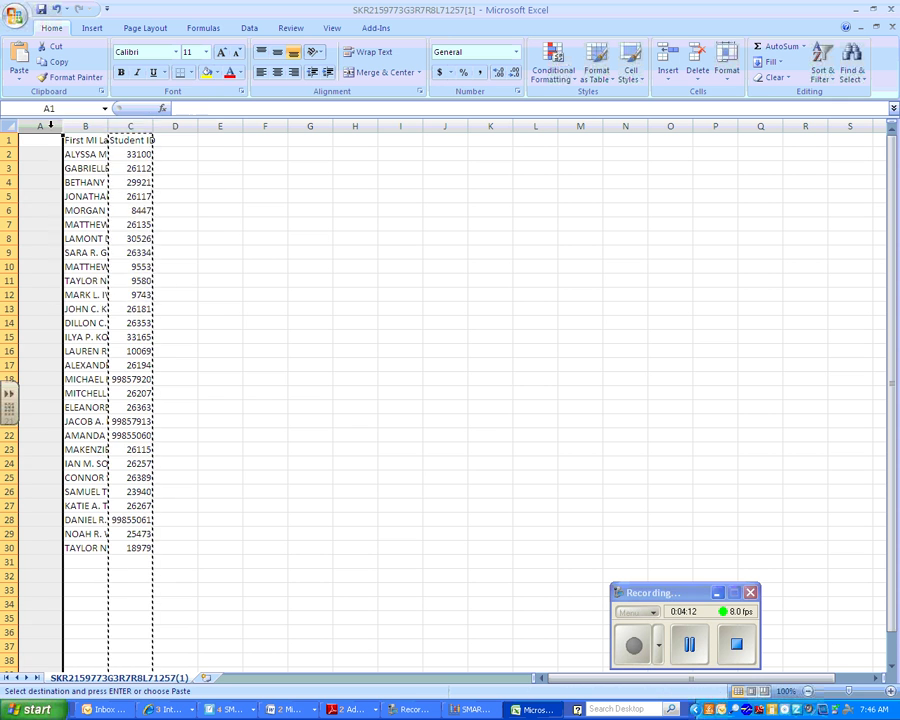
right_click(52, 127)
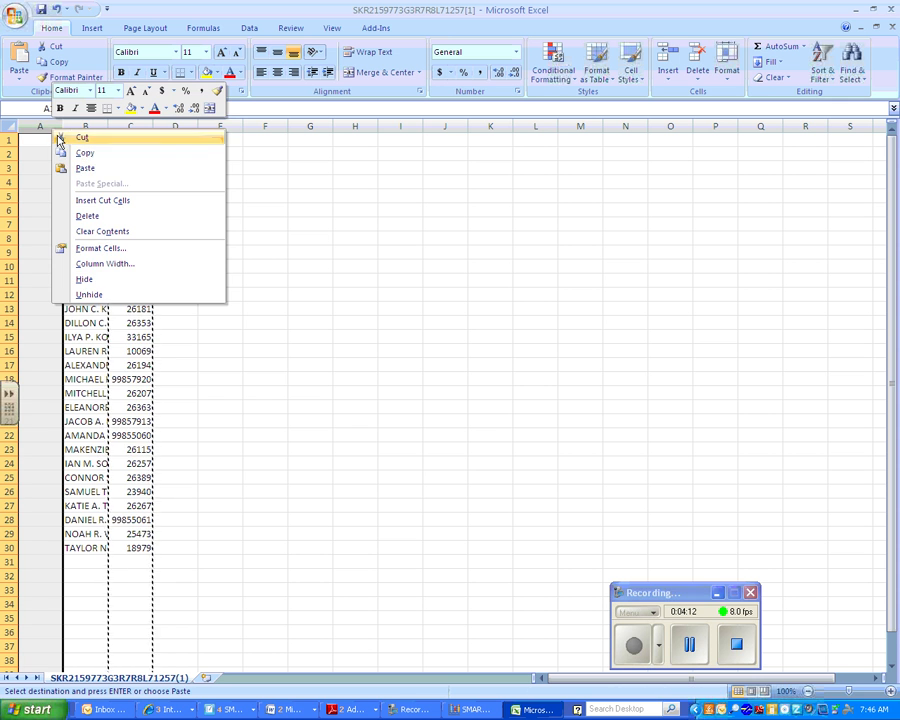
click(117, 170)
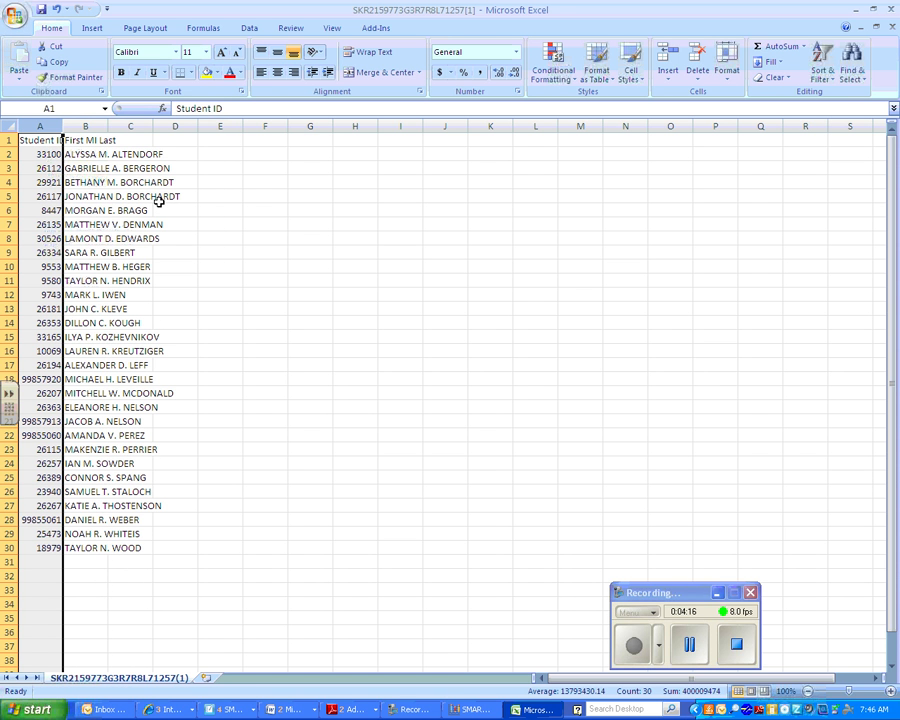
click(56, 140)
text(ID Nu)
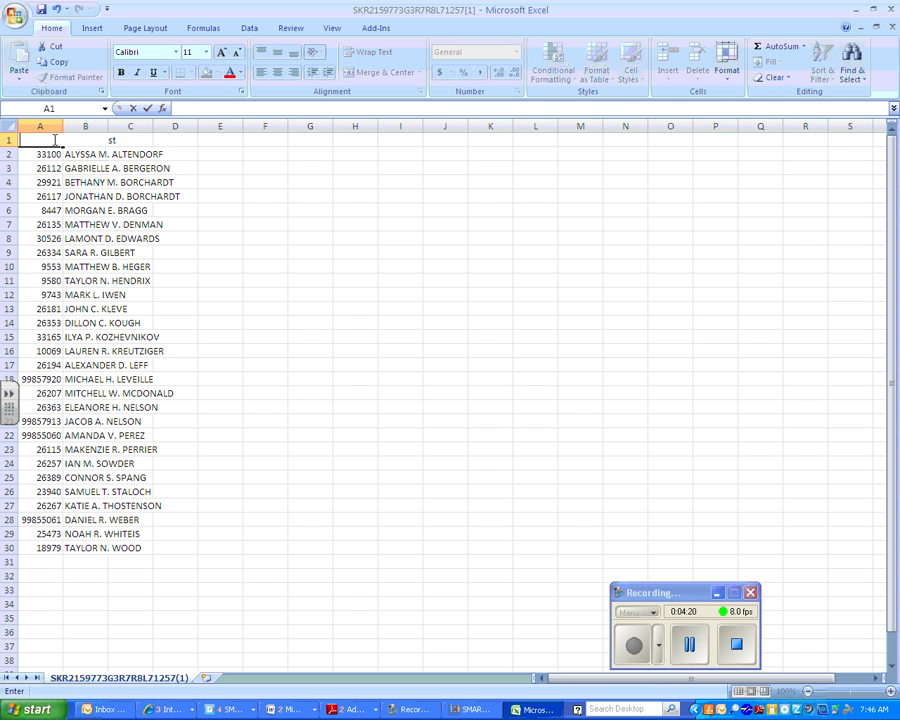
text(mber)
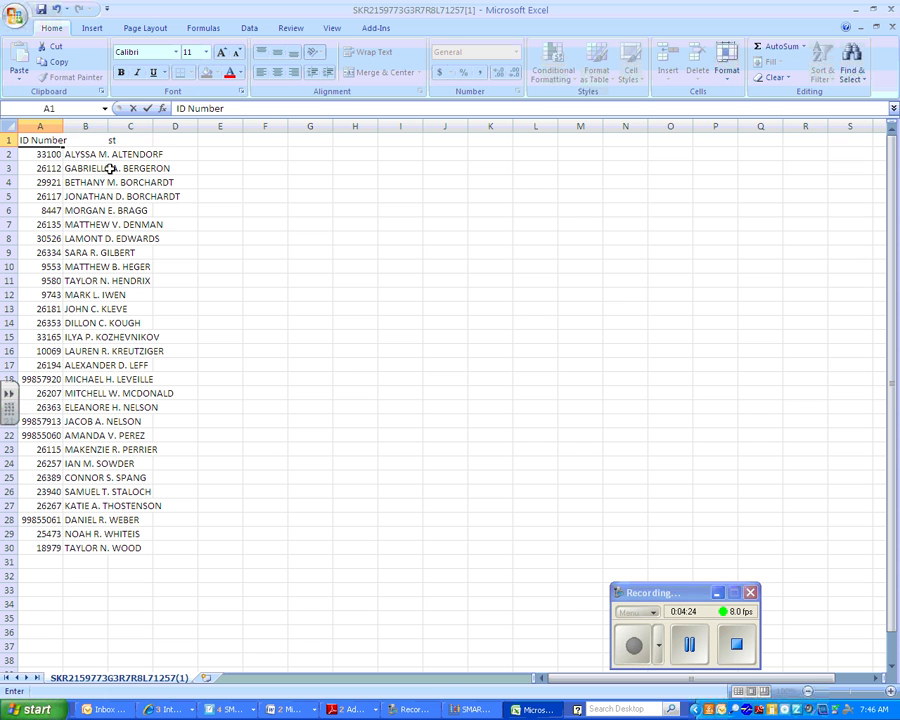
click(136, 207)
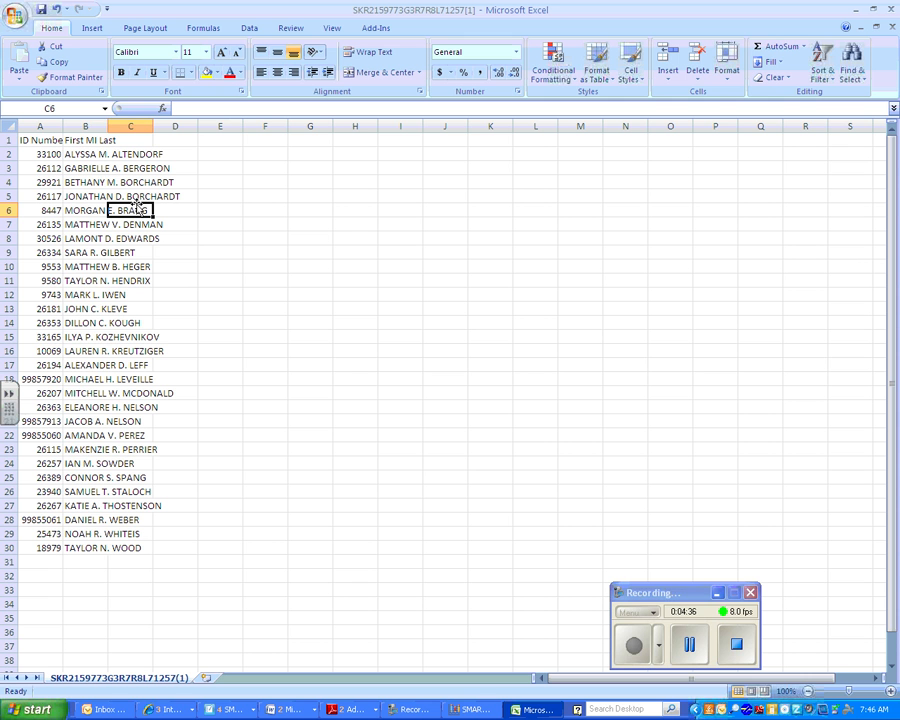
- Split the First MI Last column into three columns with Text to Columns on spaces
click(94, 125)
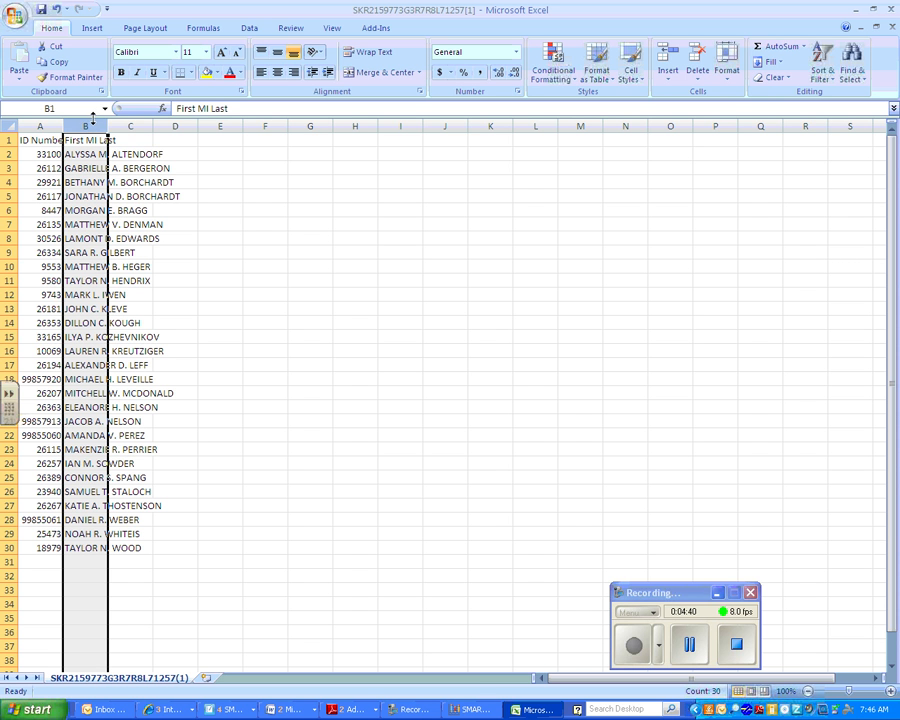
click(252, 30)
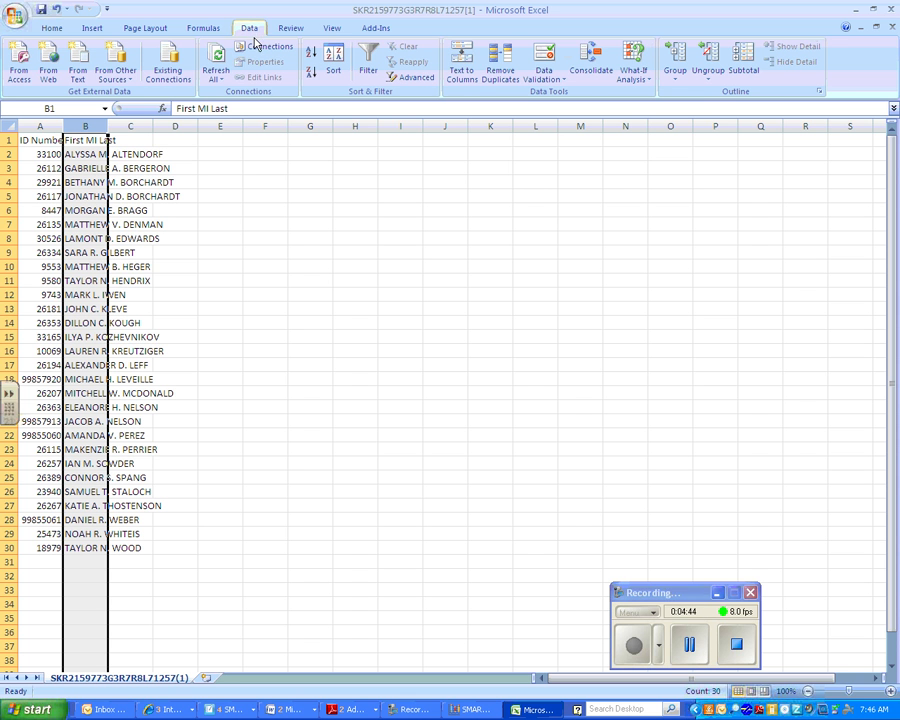
click(459, 70)
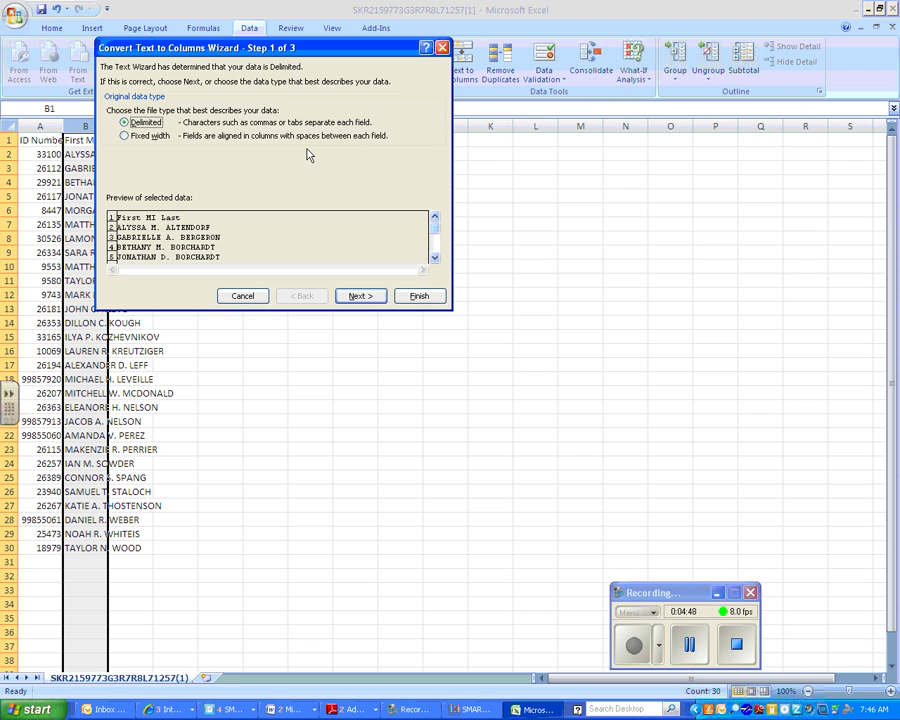
click(362, 297)
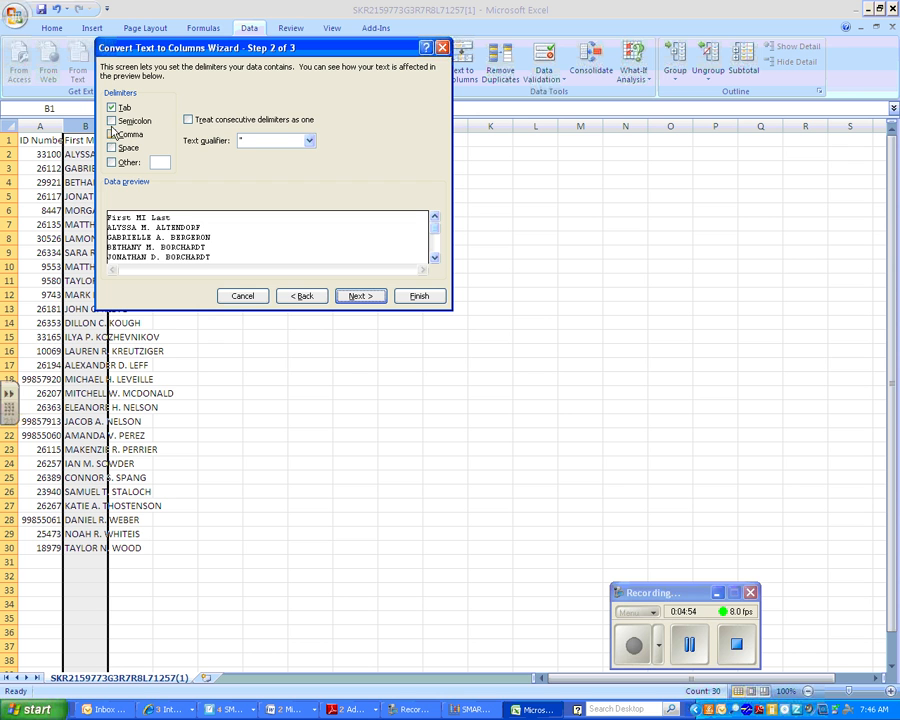
click(112, 148)
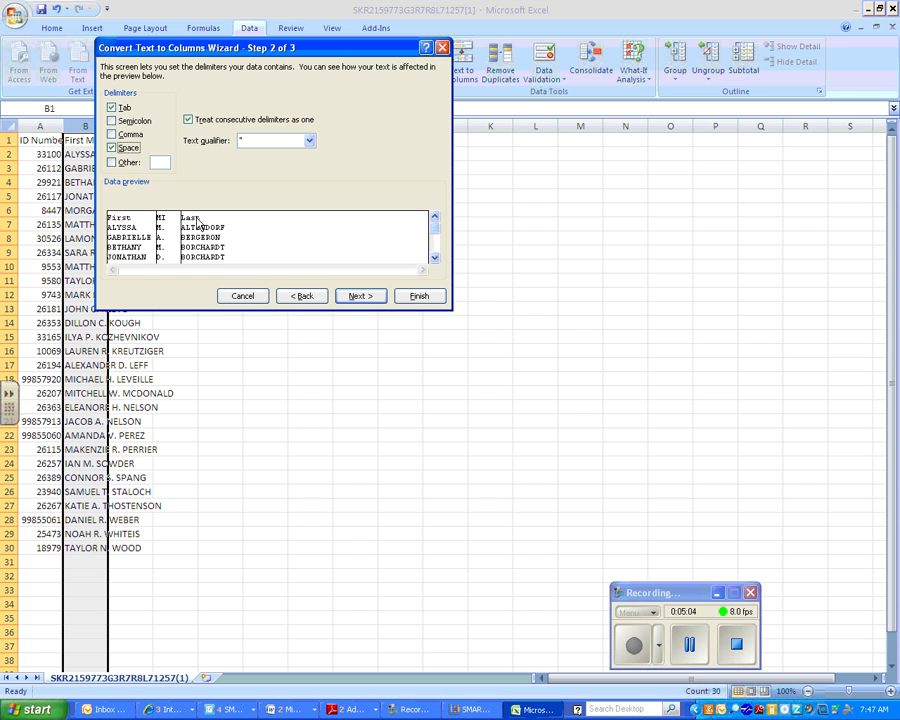
click(360, 296)
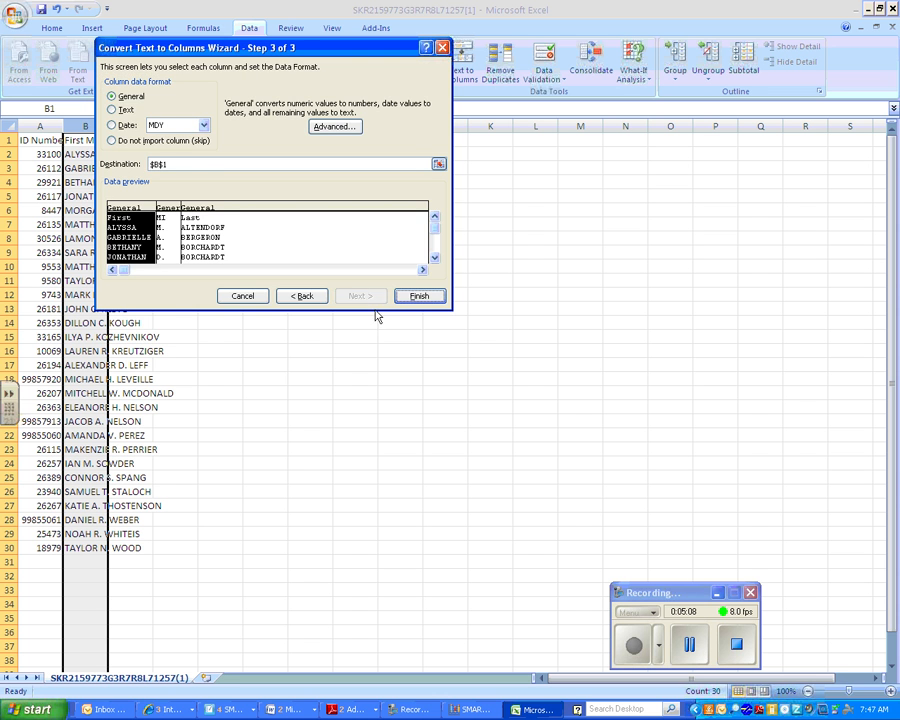
click(417, 296)
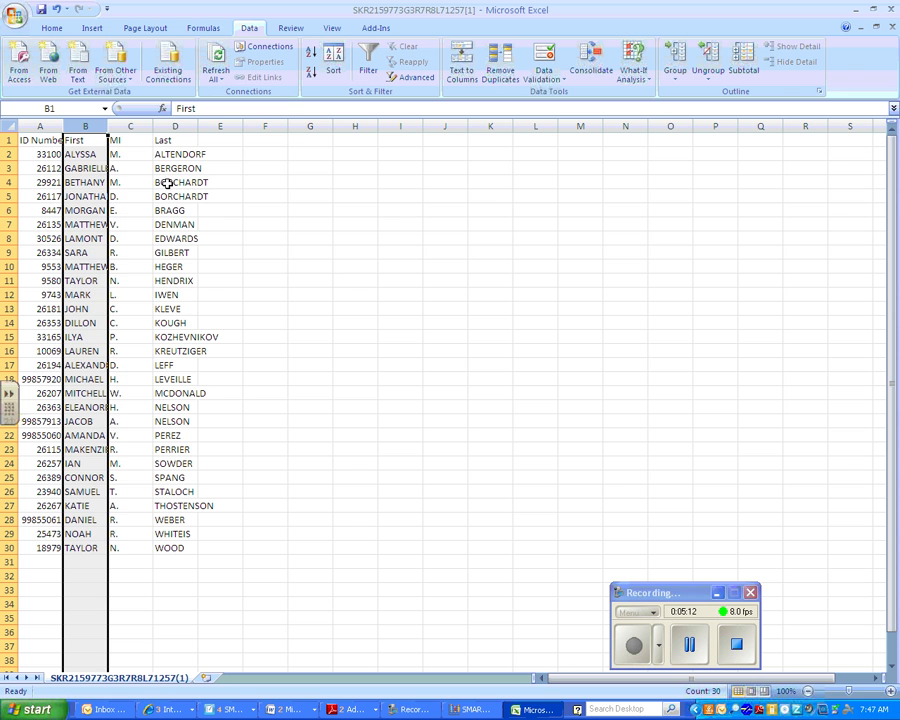
- Delete the MI column and widen the first and last name columns
click(130, 126)
right_click(131, 127)
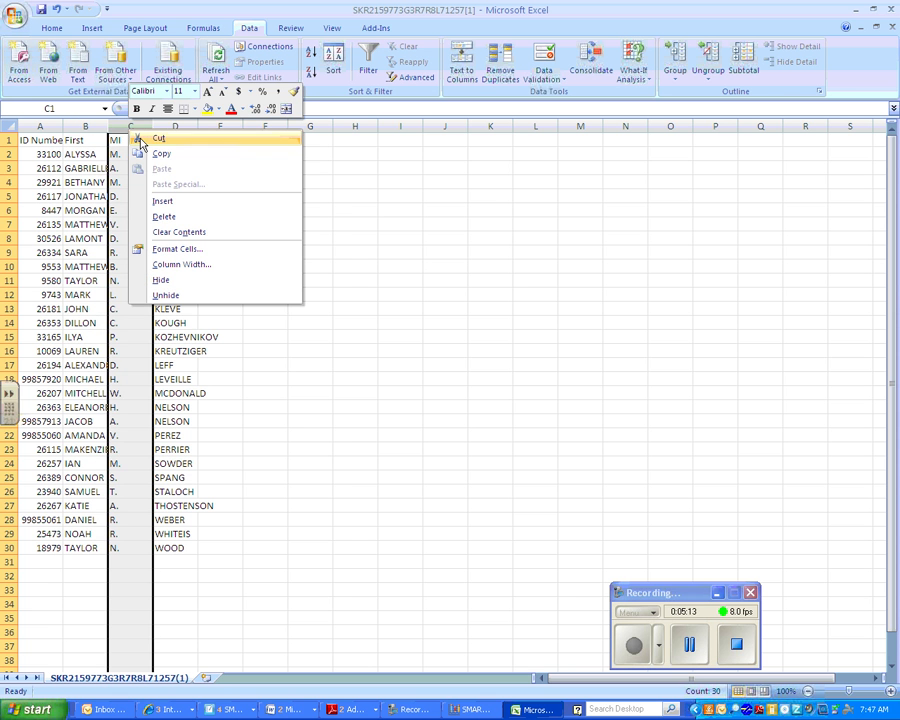
click(181, 219)
drag(108, 126, 243, 128)
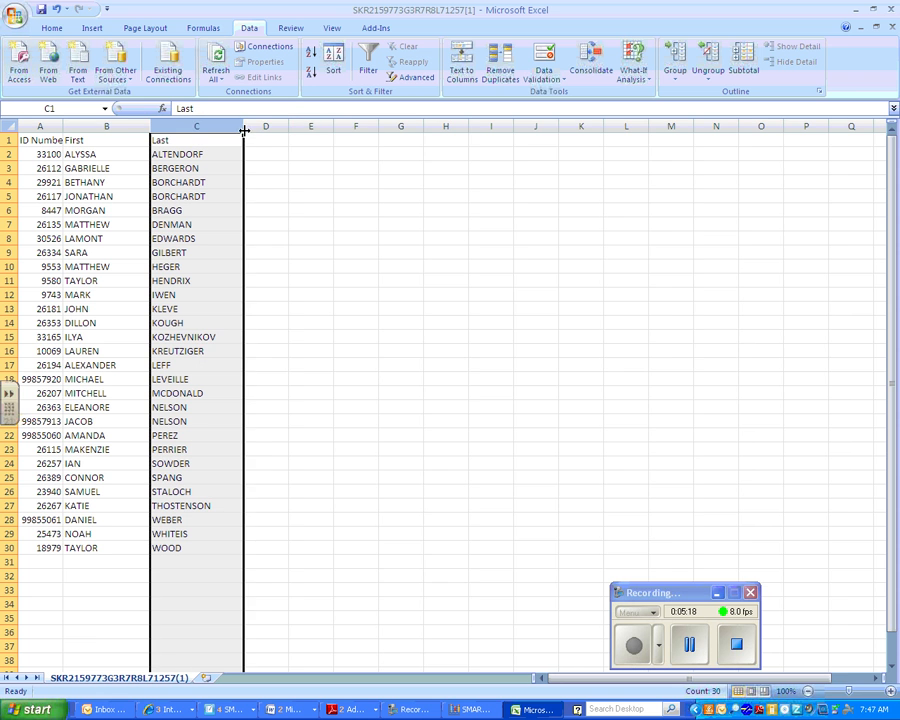
drag(63, 126, 94, 125)
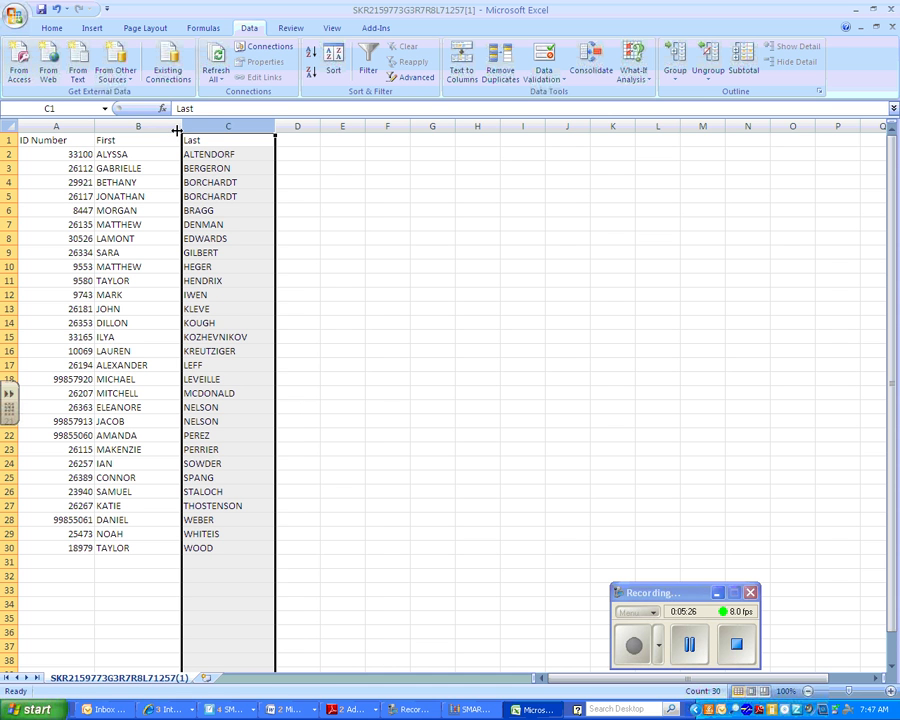
- Start saving a copy with the file type set to CSV (Comma delimited)
click(14, 15)
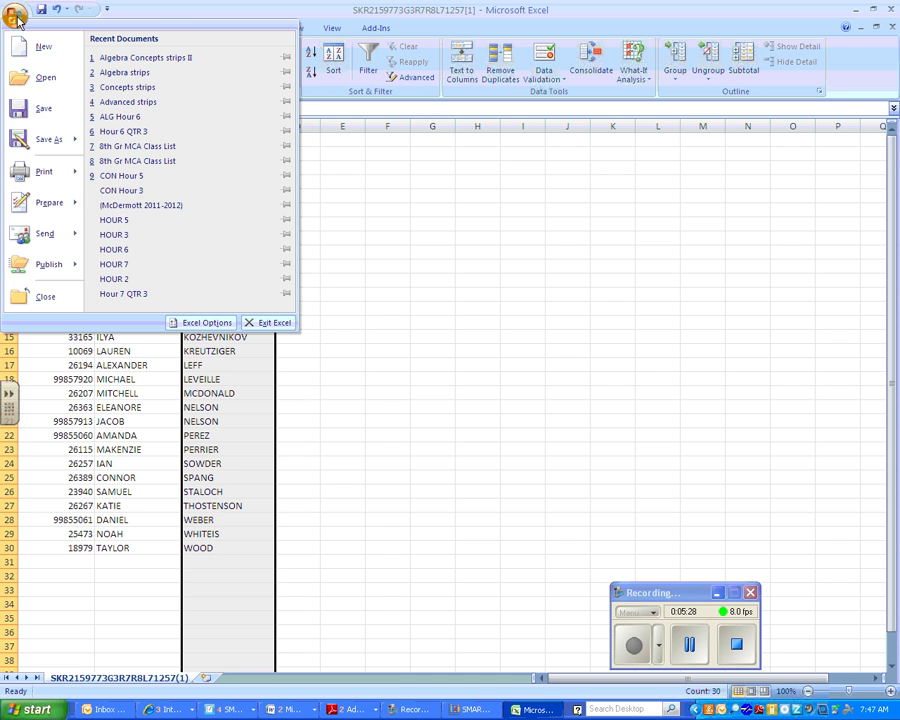
mouse_move(50, 142)
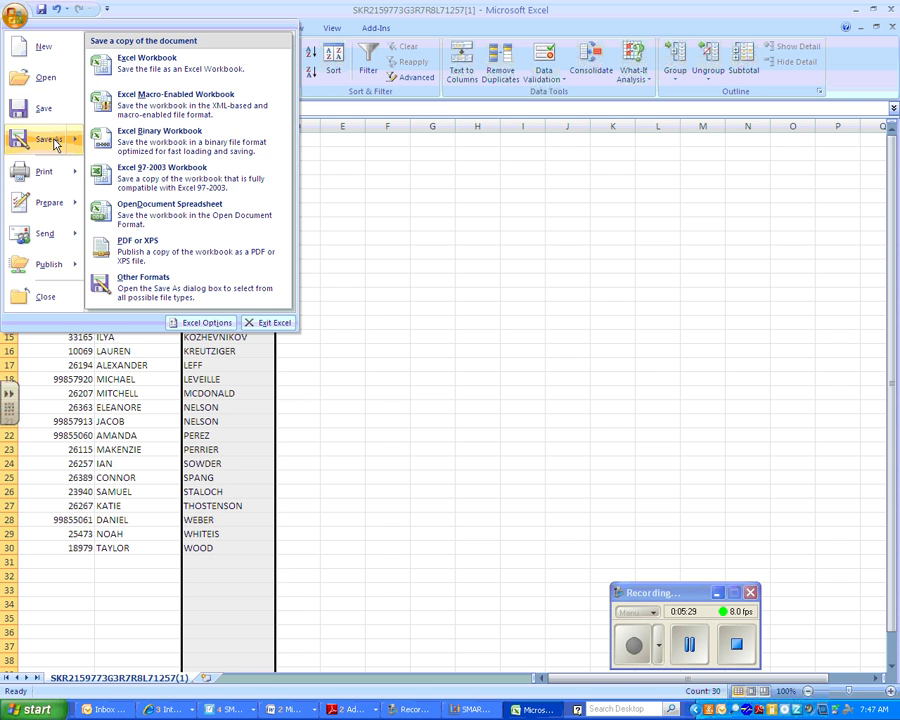
click(150, 77)
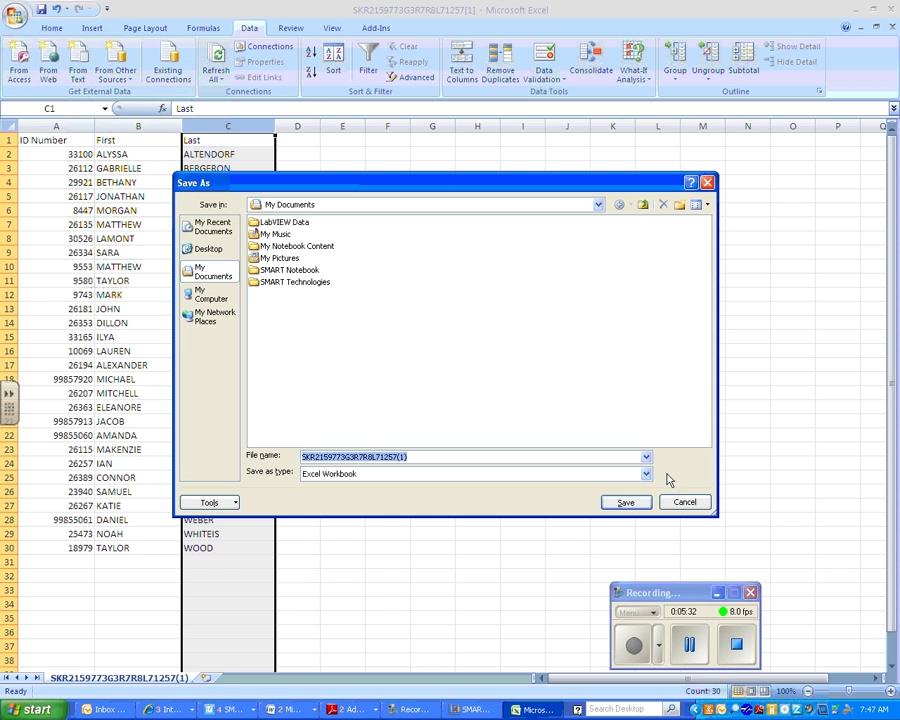
click(646, 474)
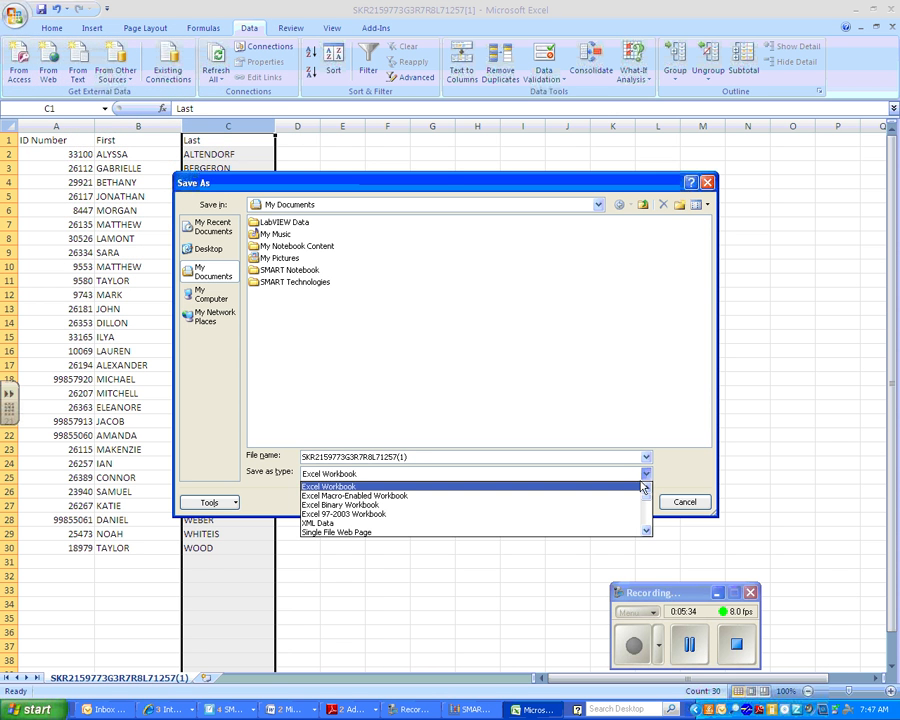
click(646, 531)
click(646, 531)
click(646, 531)
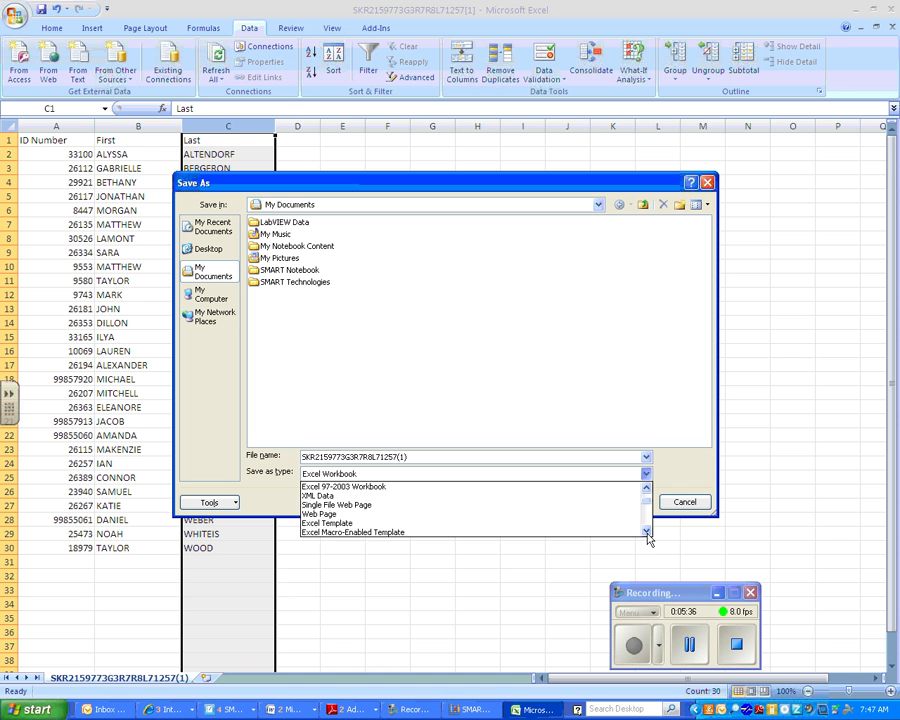
click(646, 531)
click(646, 531)
click(646, 531)
click(646, 531)
click(646, 531)
click(646, 531)
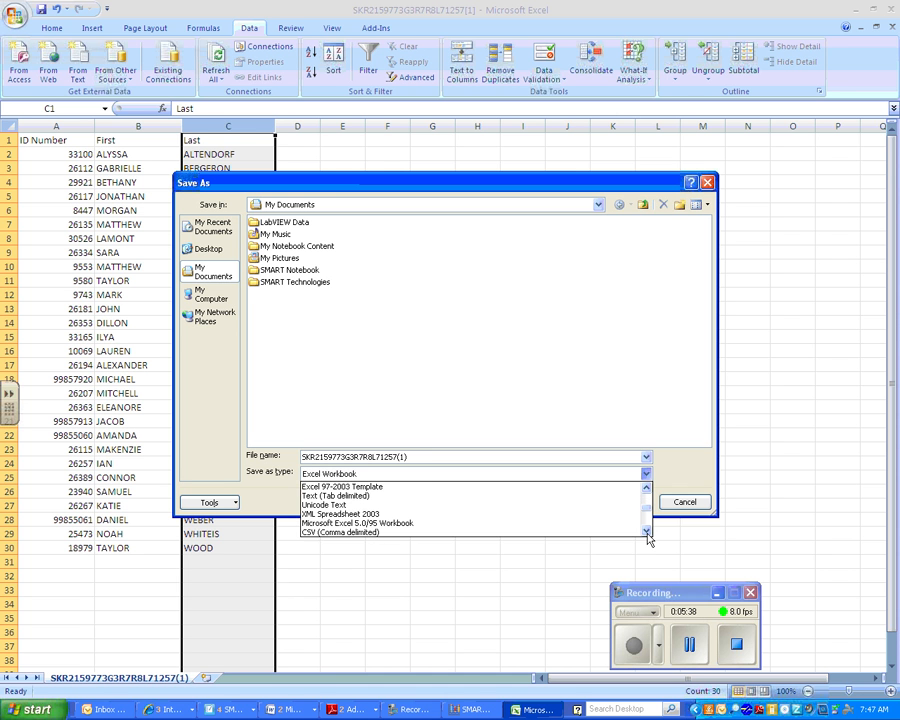
click(590, 532)
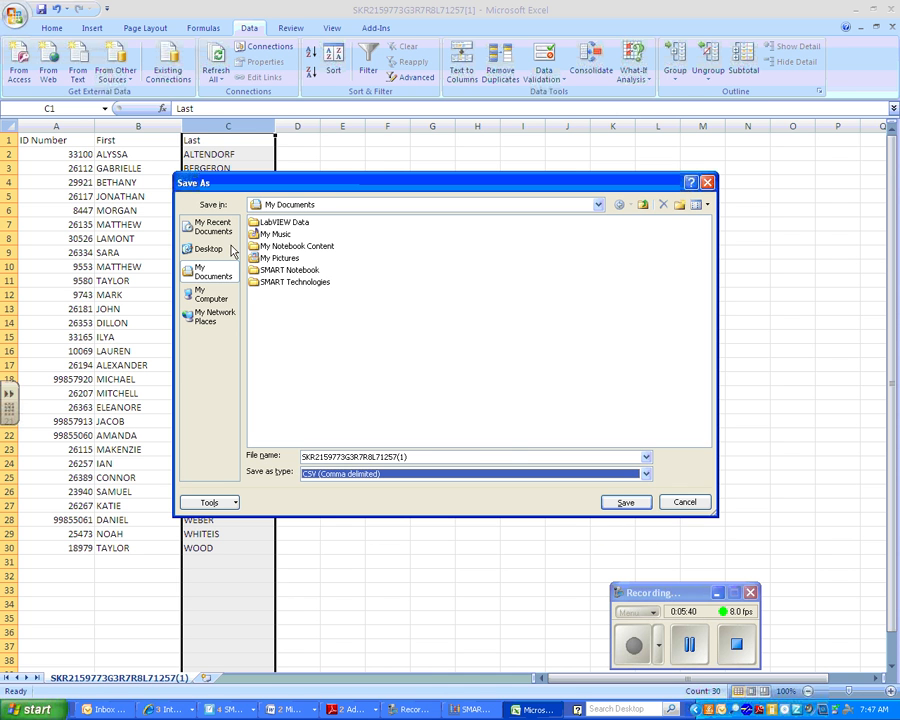
- Save it to the Desktop as 'Hour 1', keep the CSV format, and minimize Excel
click(206, 250)
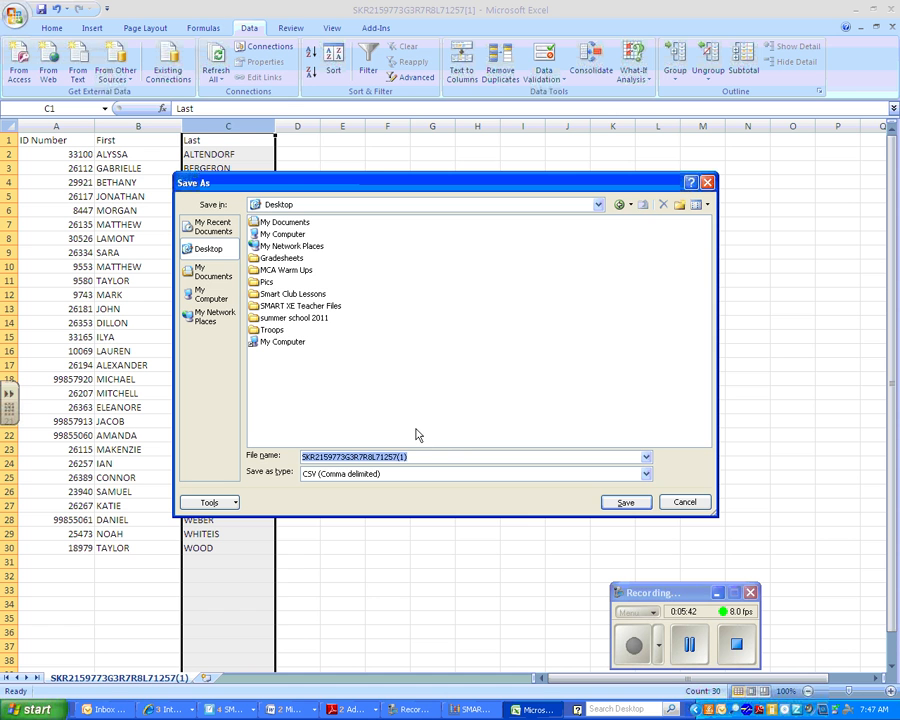
text(Hour 1)
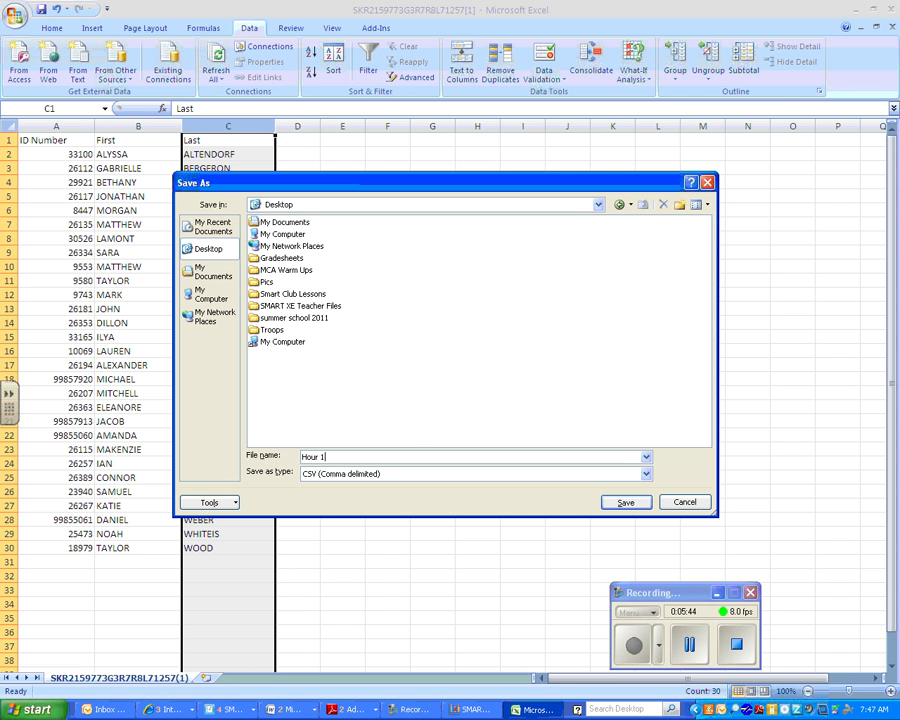
click(640, 502)
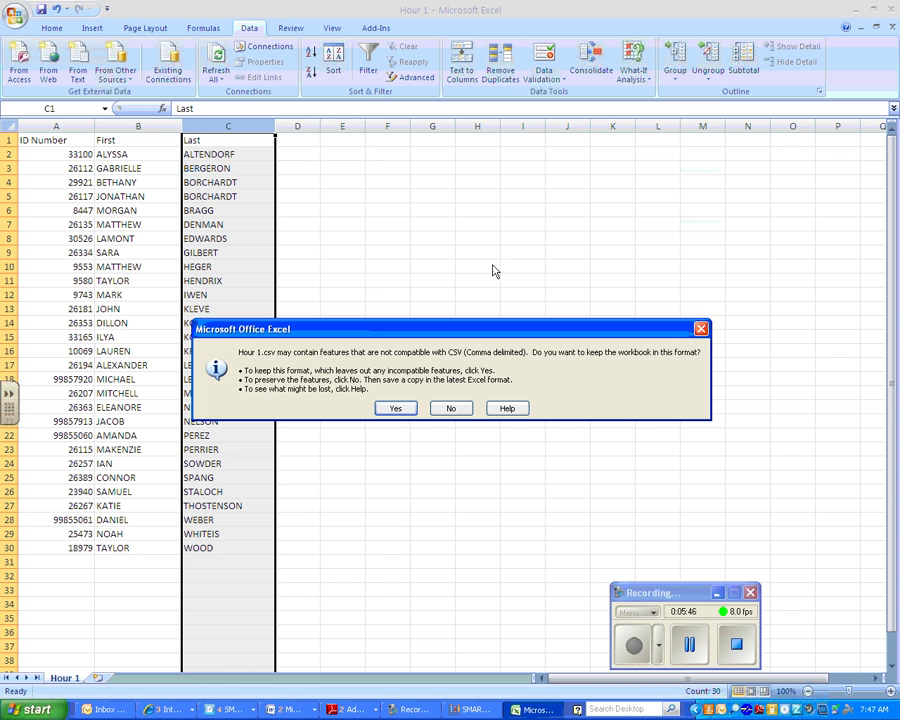
click(396, 409)
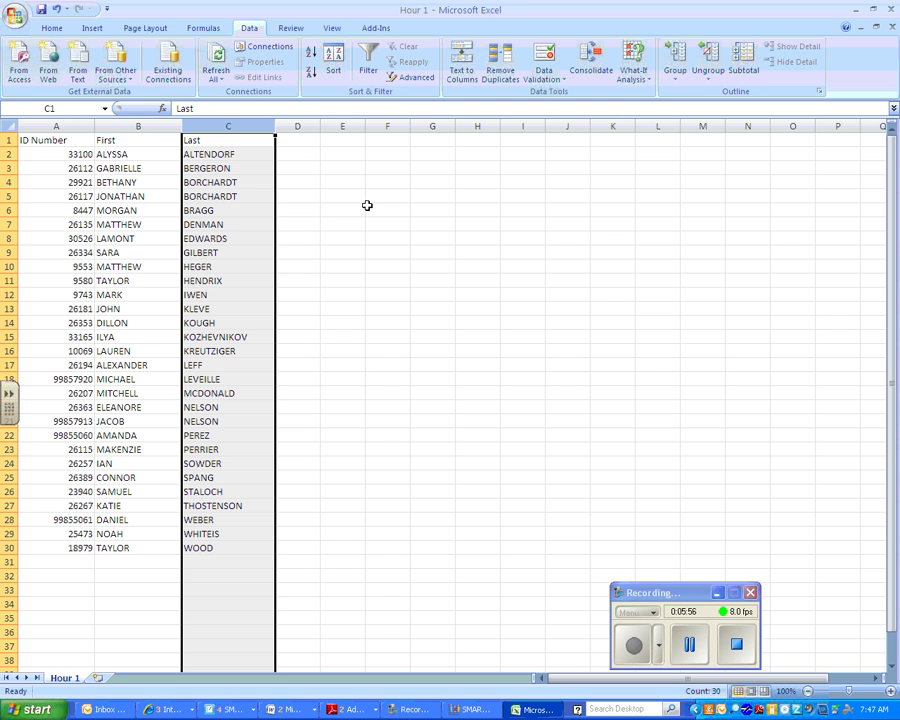
click(857, 9)
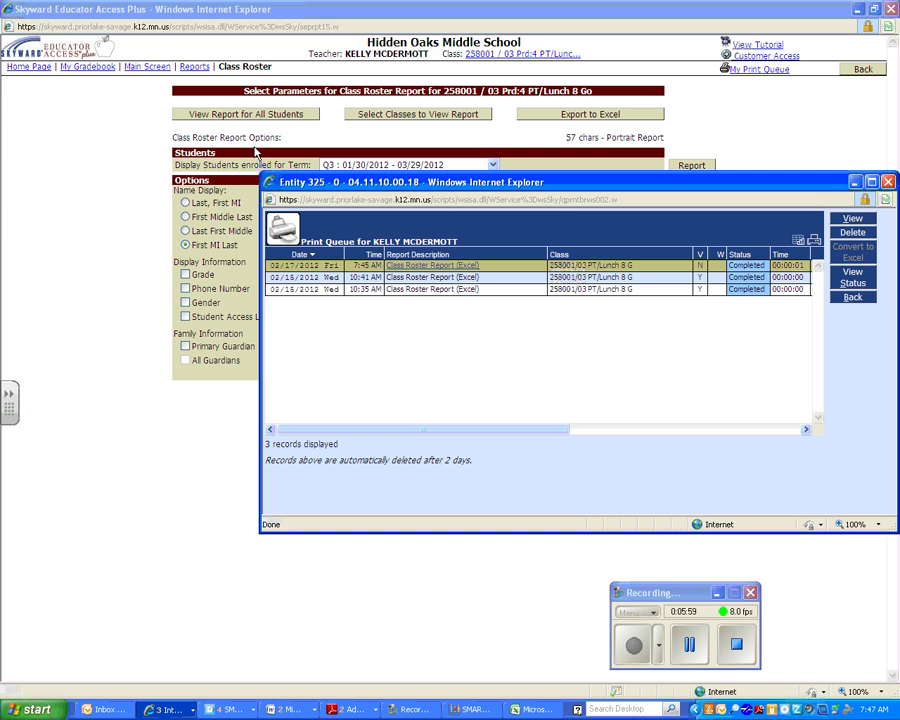
- Import the Desktop file Hour 1 as Comma Separated Values into Algebra Hr 1 and view its students
click(890, 182)
click(858, 10)
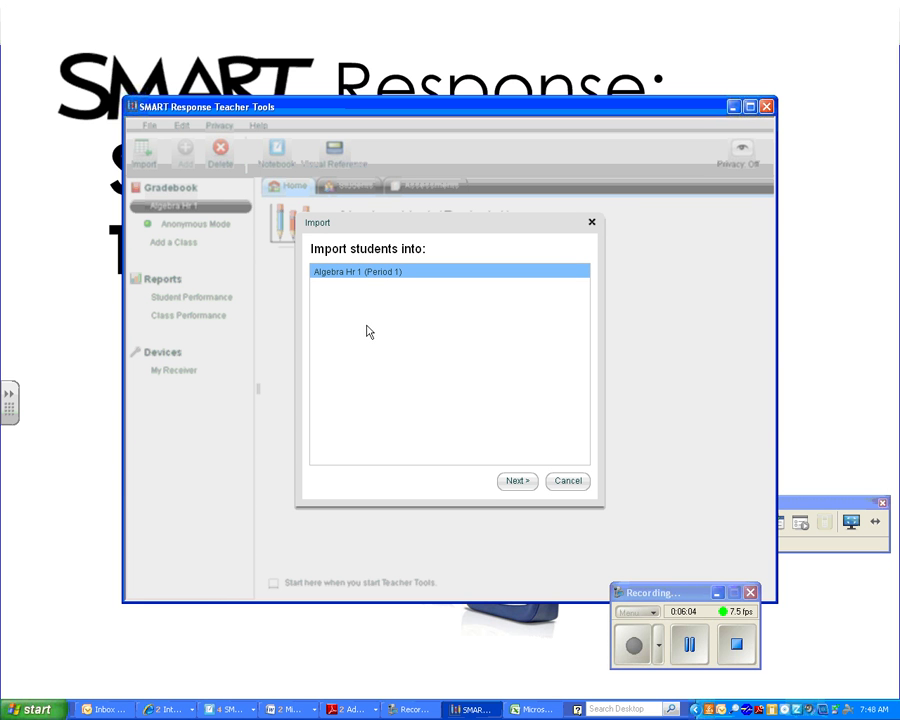
click(515, 481)
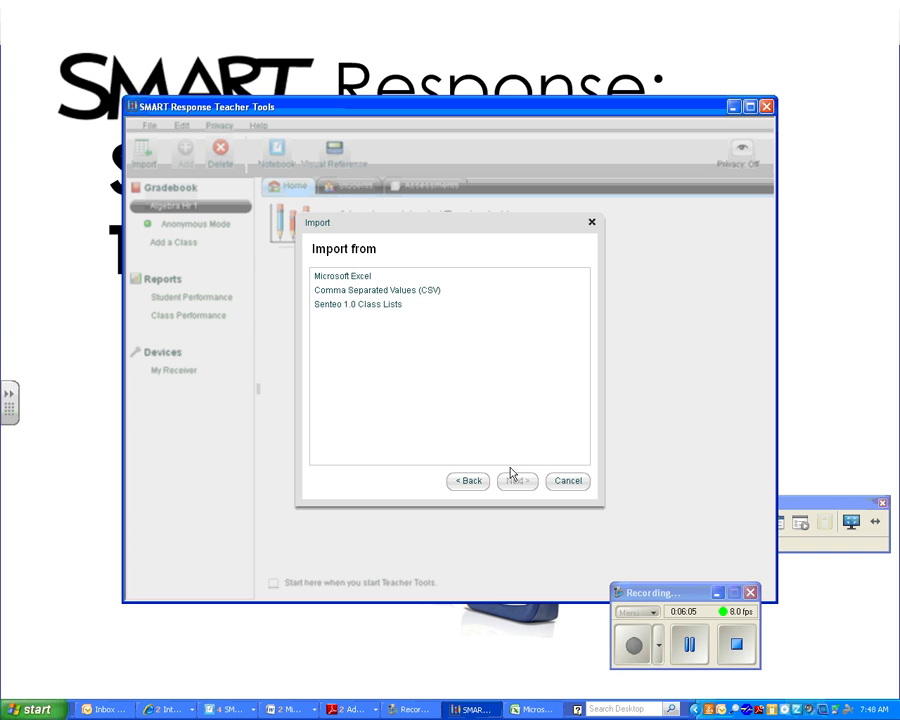
click(426, 298)
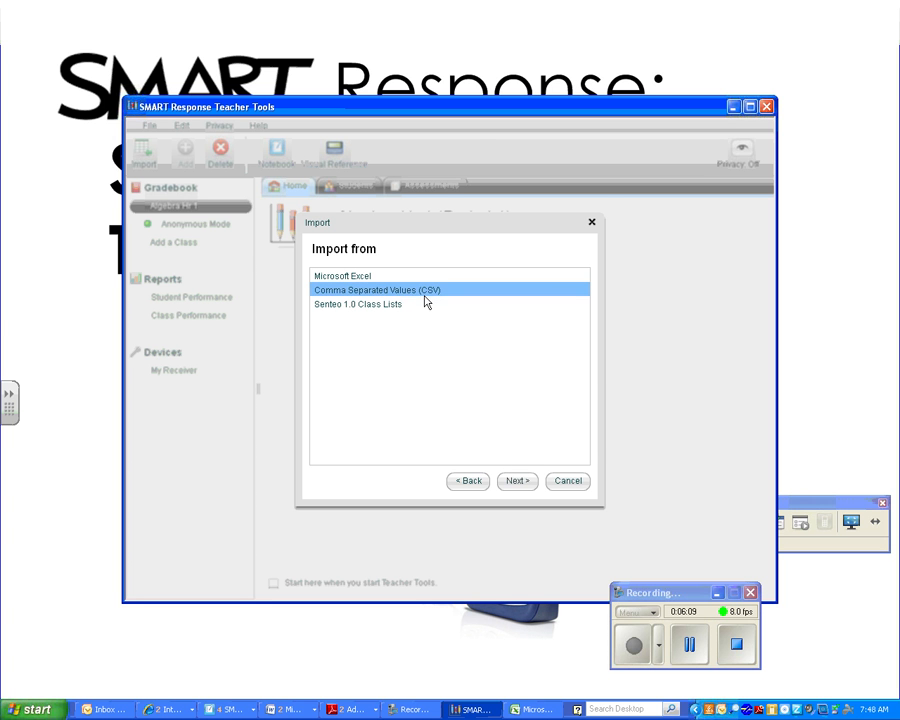
click(518, 481)
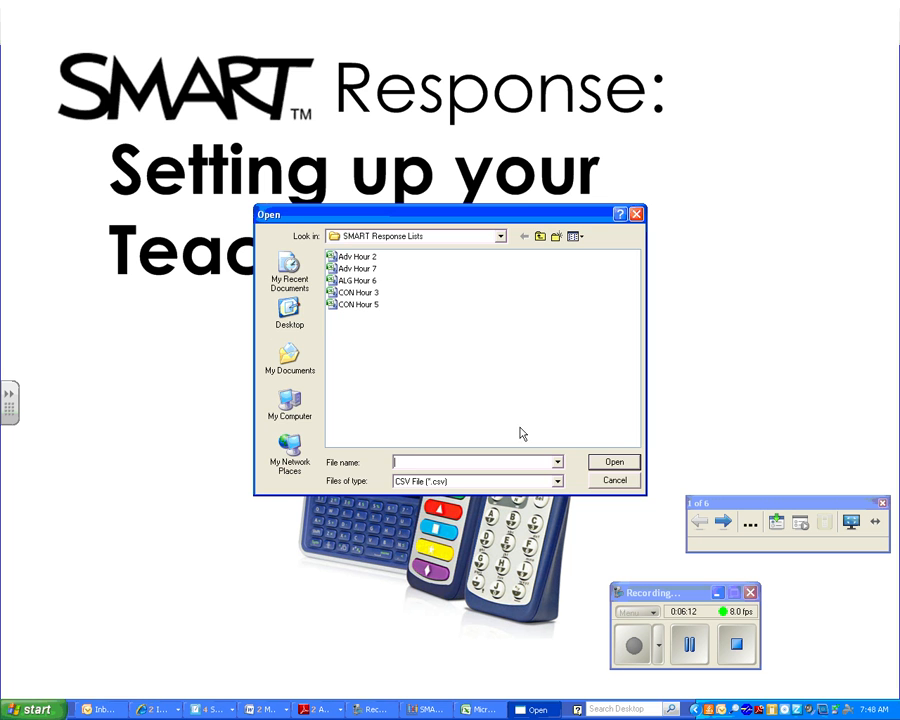
click(291, 313)
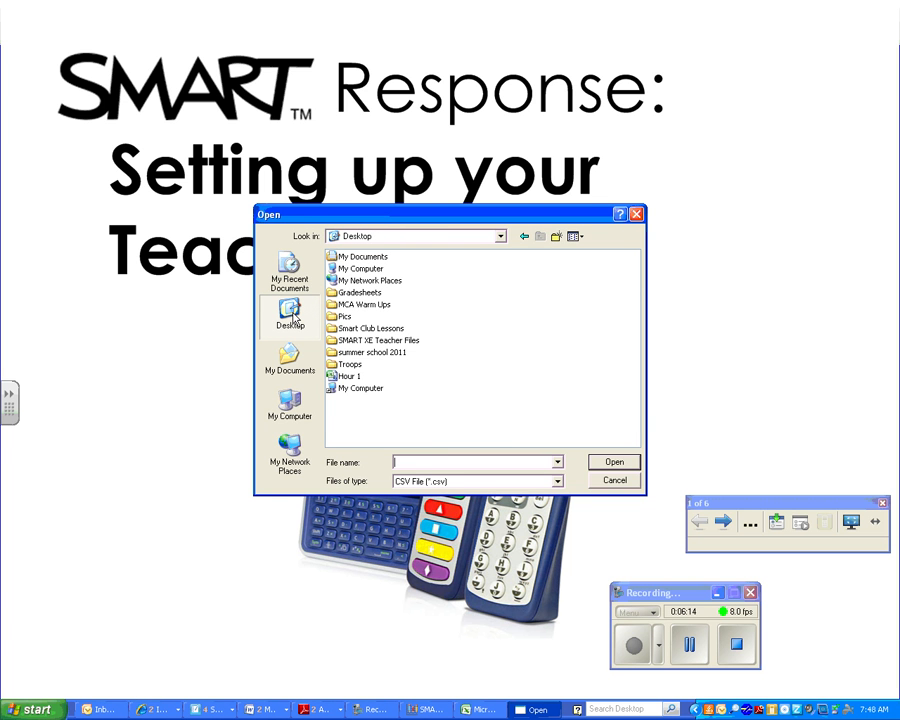
click(348, 376)
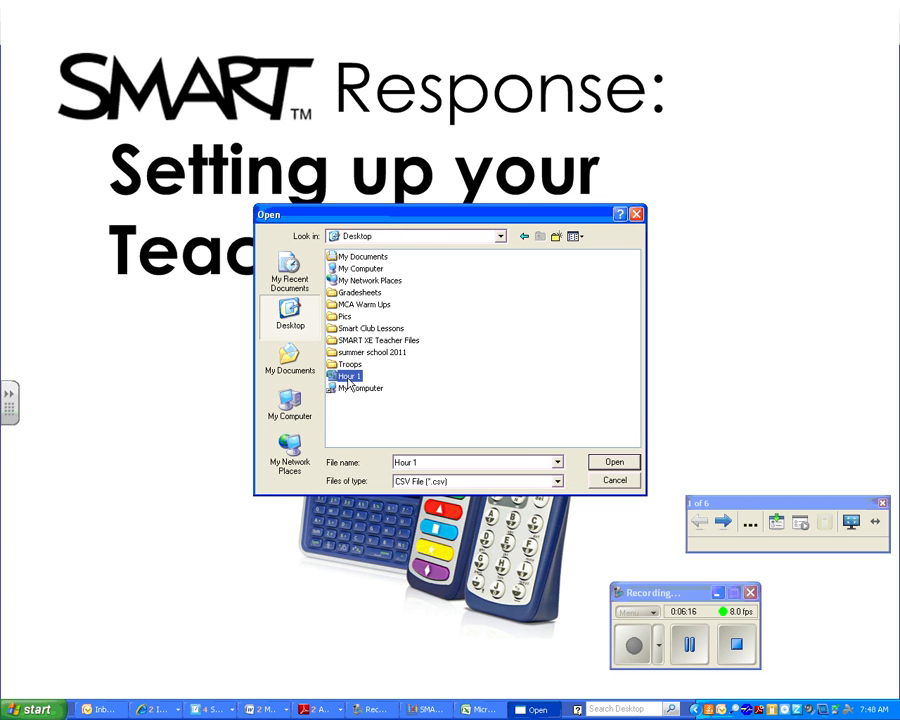
click(610, 462)
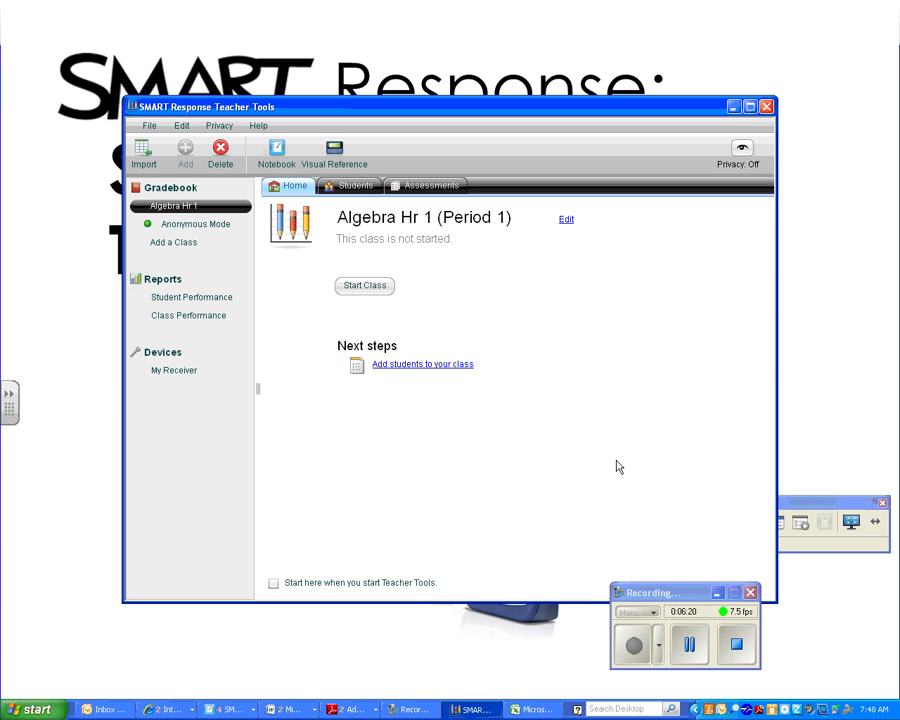
click(362, 190)
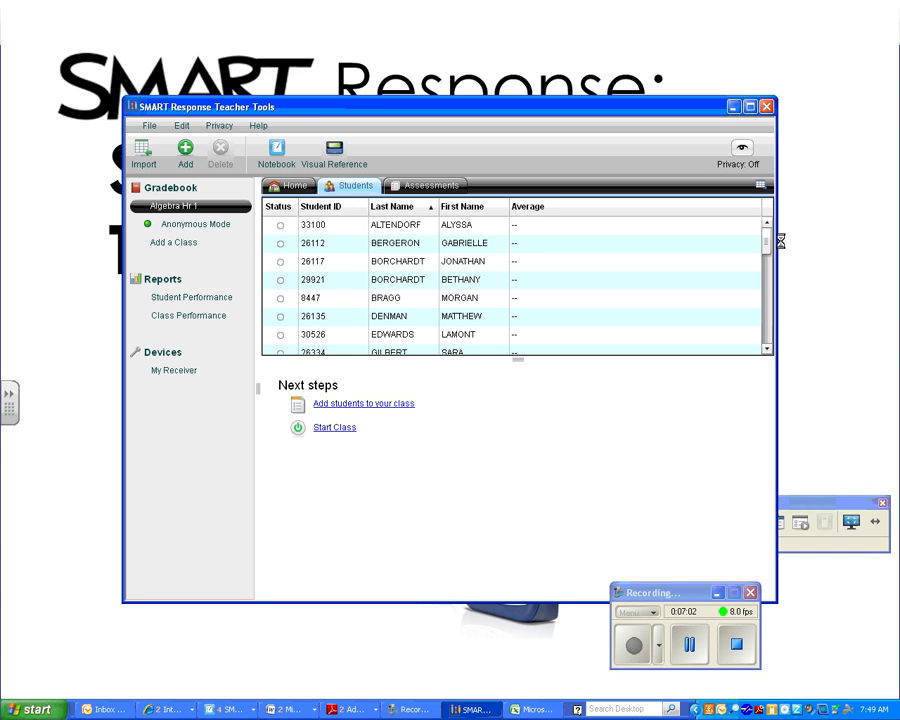
- Scroll to the end of the imported student list and start a blank new-student row
scroll(769, 258, down, 1)
drag(769, 258, 773, 347)
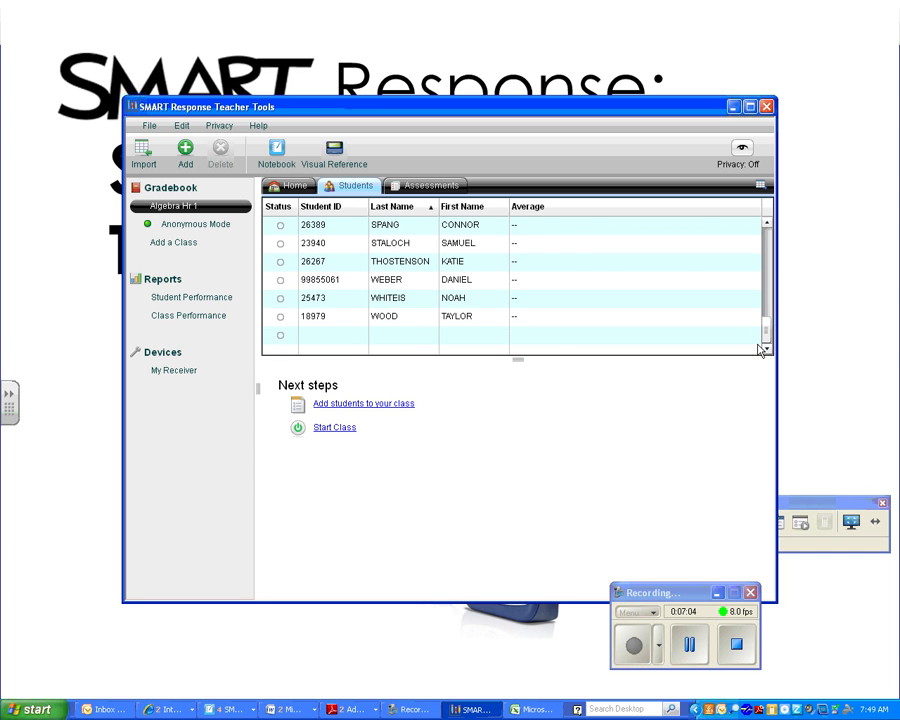
click(340, 340)
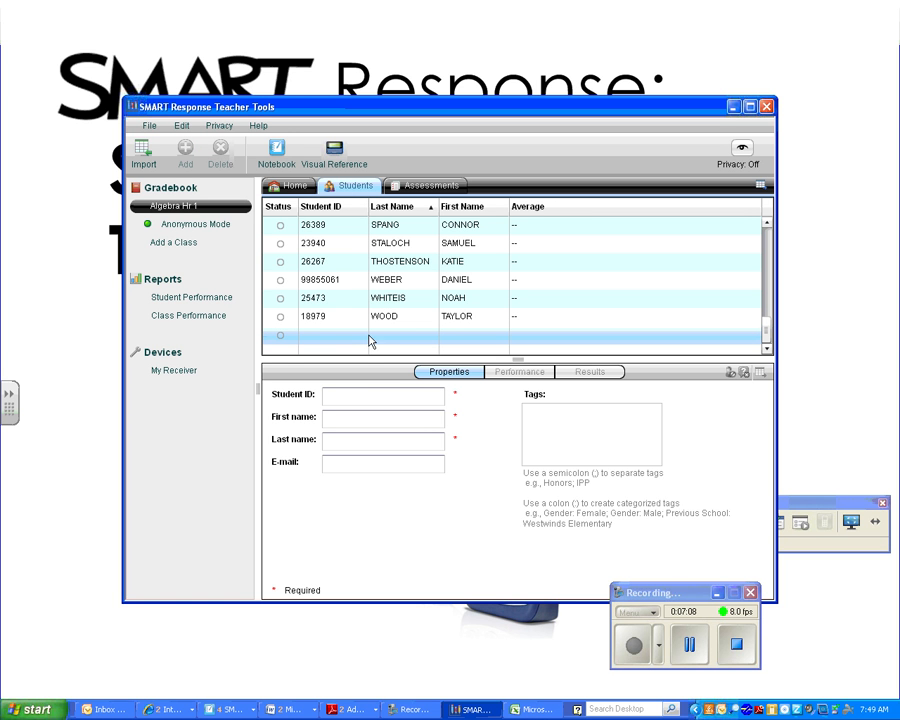
- Add a student with ID 999999 and first and last names, then view another student's details
click(350, 394)
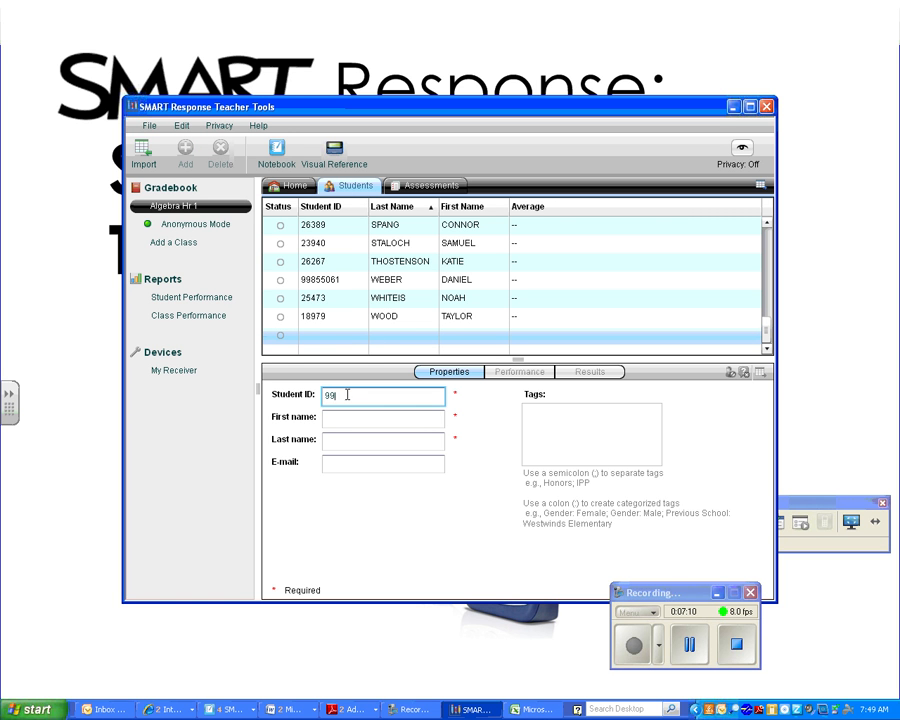
text(999999)
key(Tab)
text(M)
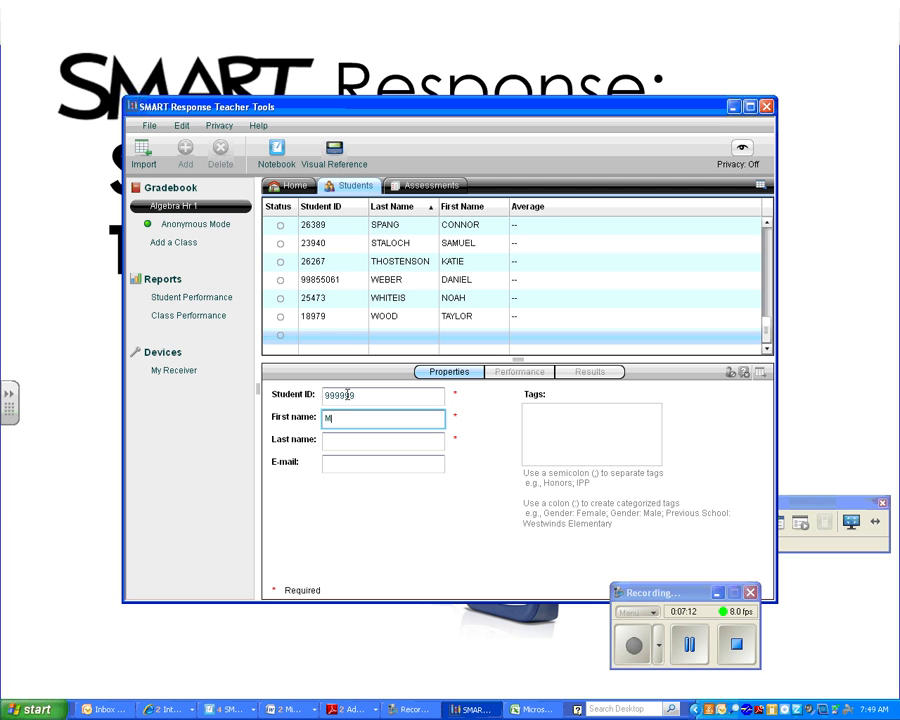
key(Tab)
text(J)
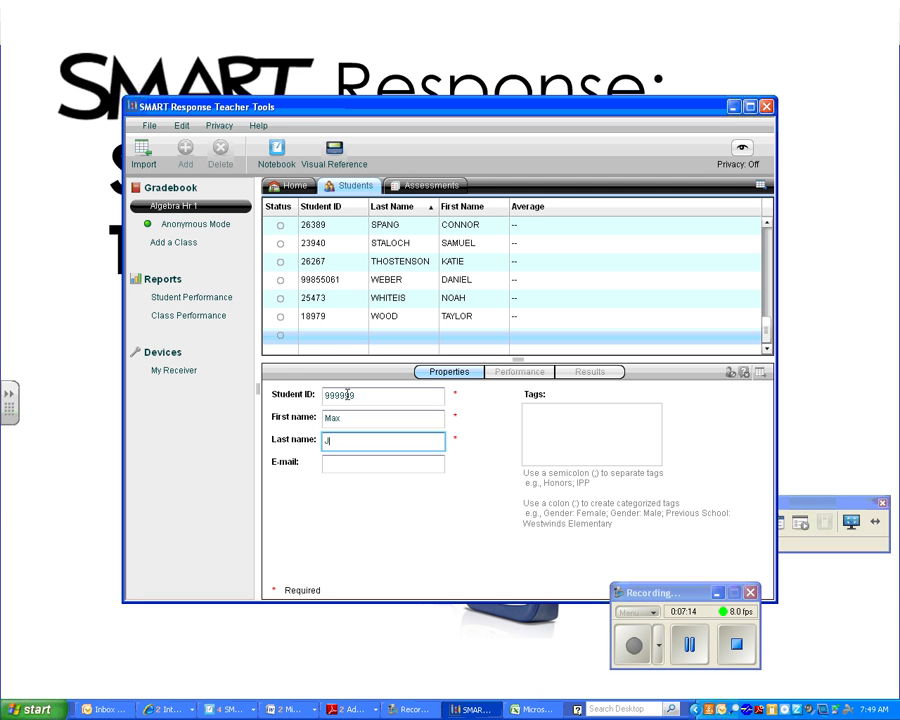
click(408, 463)
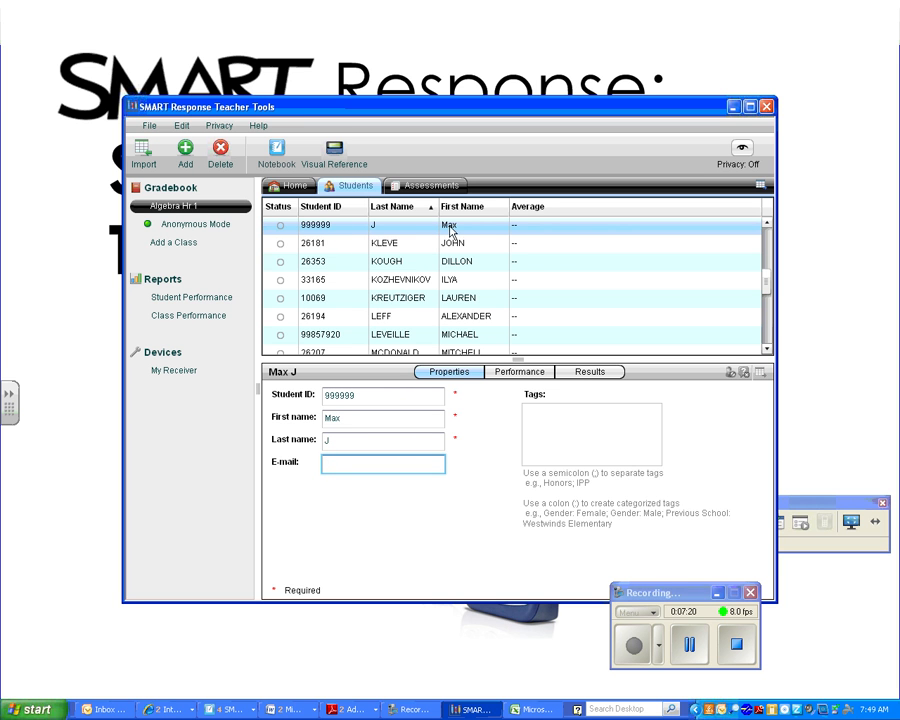
click(343, 262)
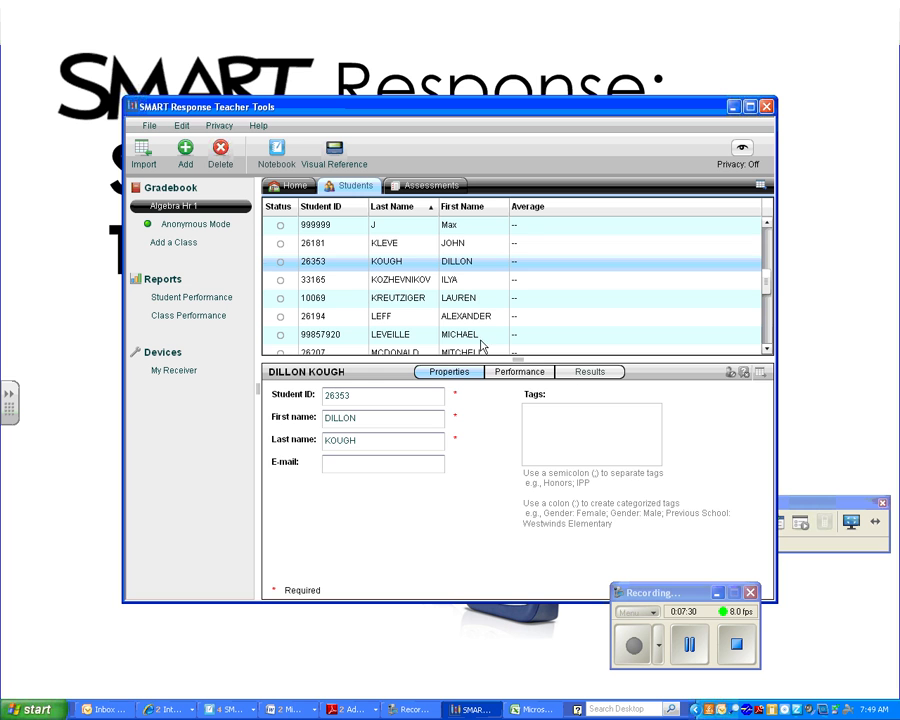
- Check another student's details, close Teacher Tools, and advance to the 'Locating the Teacher tools' slide
click(461, 244)
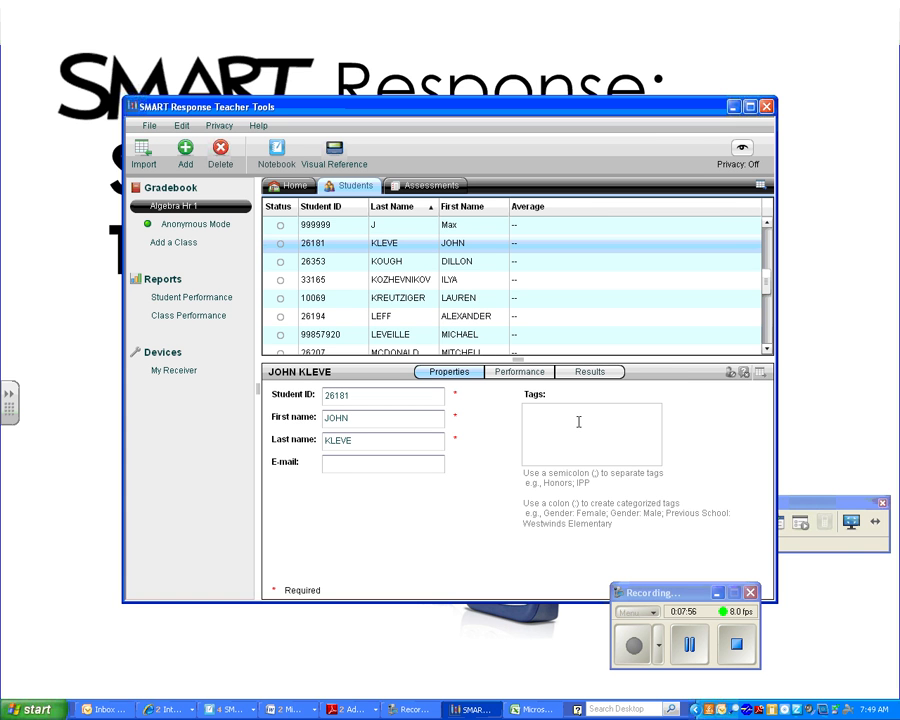
click(743, 650)
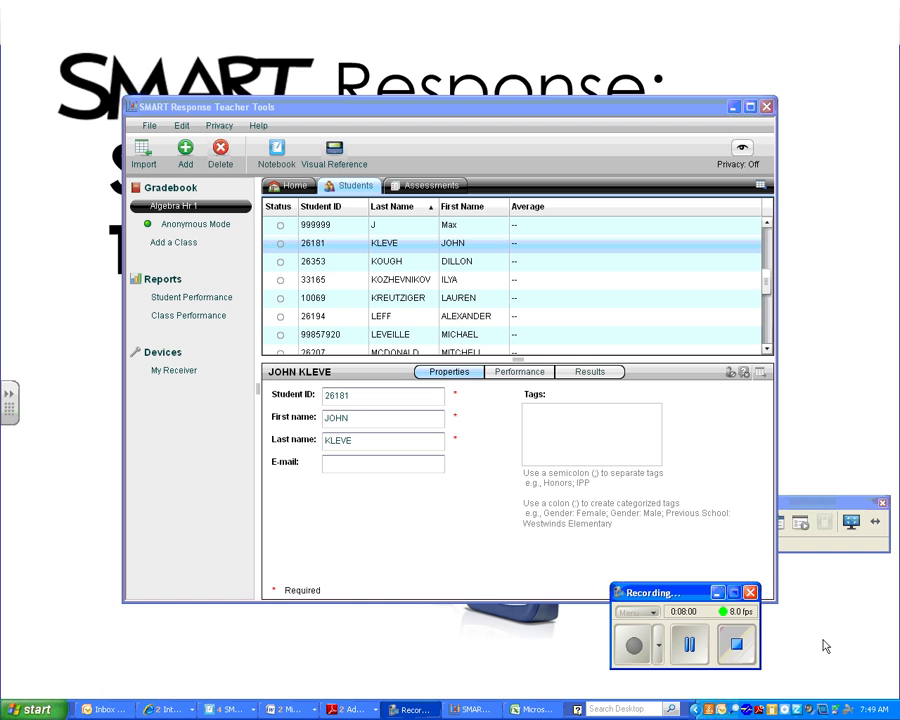
click(767, 106)
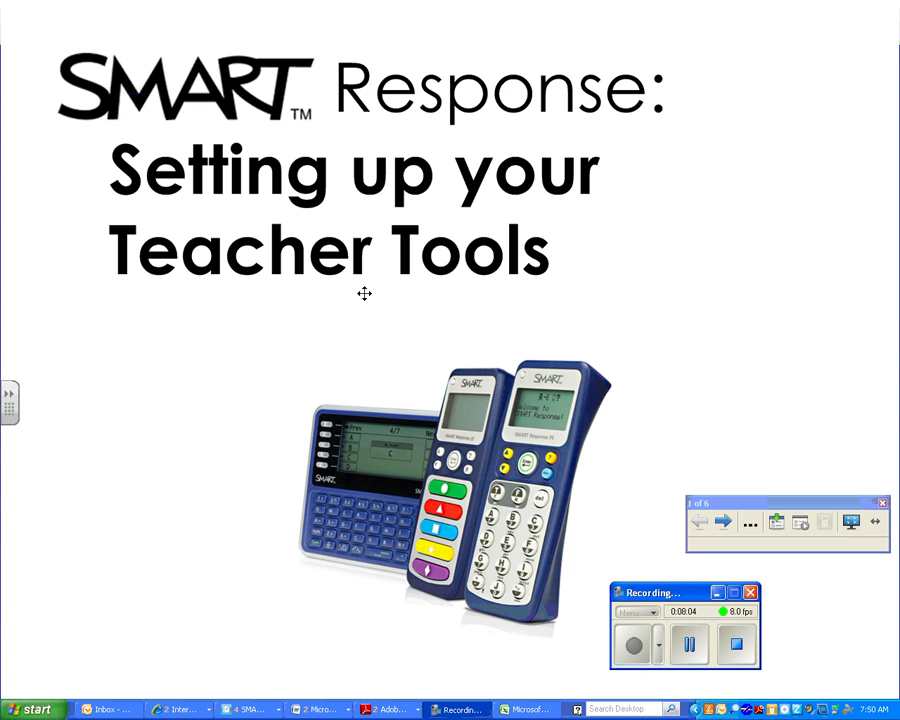
click(724, 522)
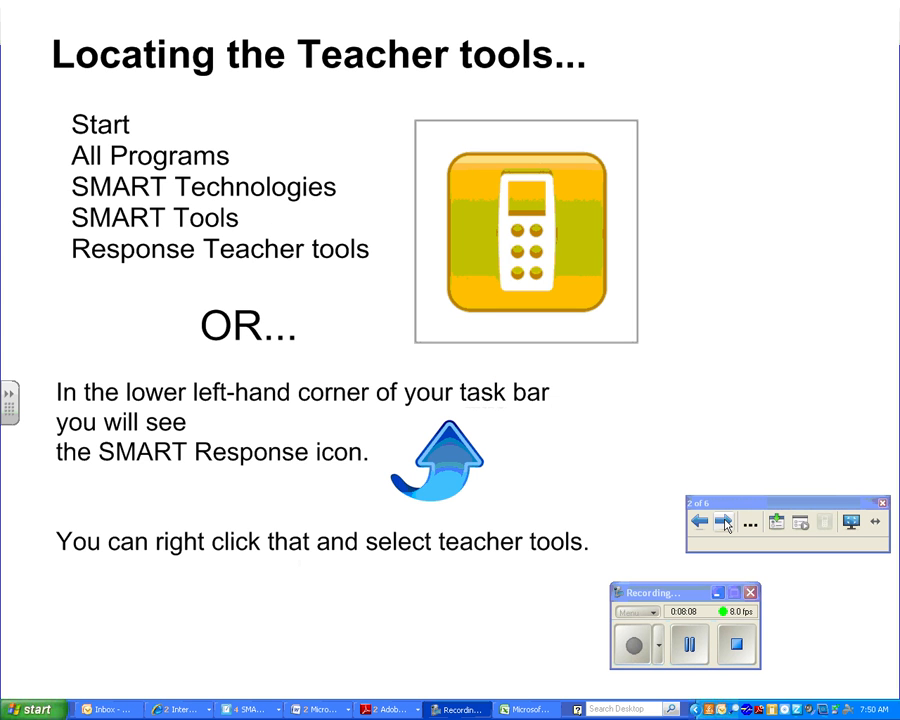